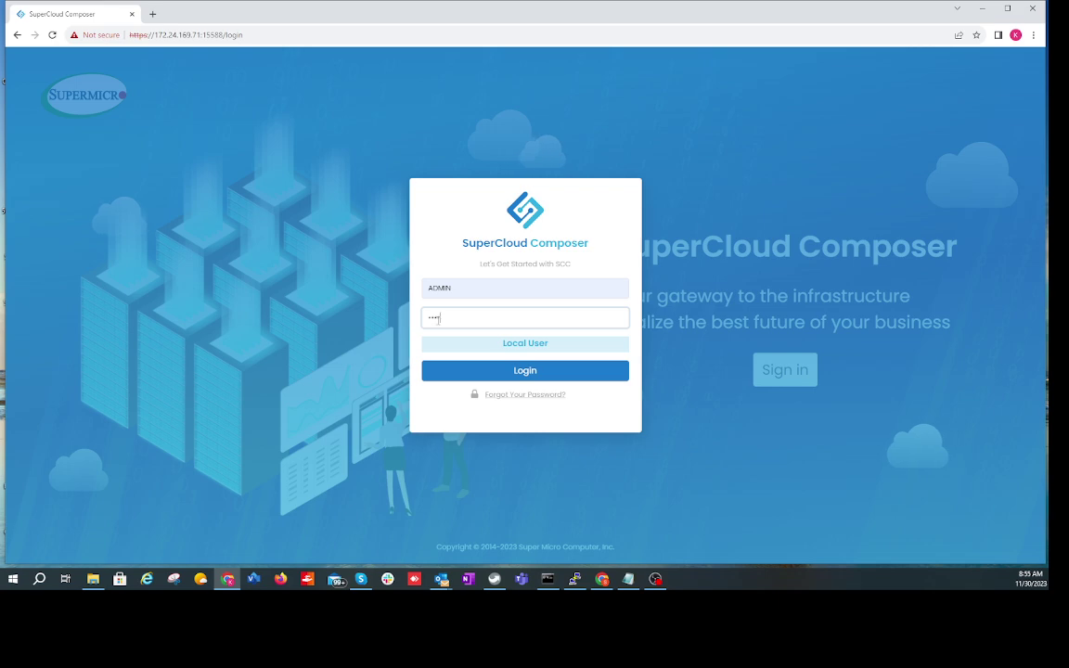
Step: Log in with the entered local user credentials and open the Compute system list
{"action": "left_click", "coordinate": [517, 374]}
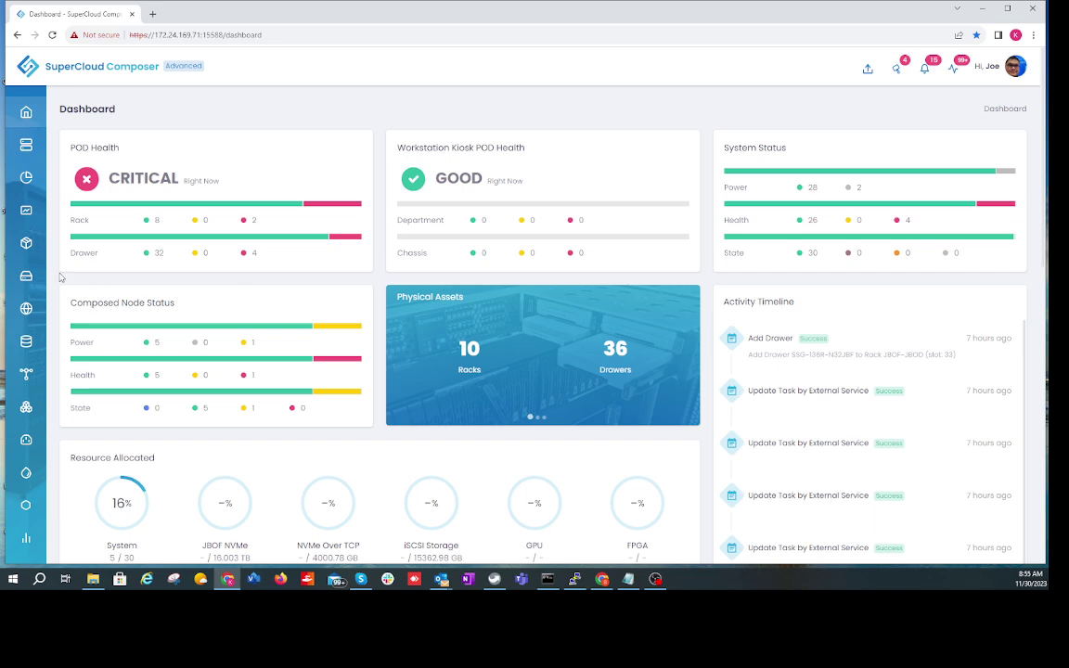
{"action": "left_click", "coordinate": [29, 276]}
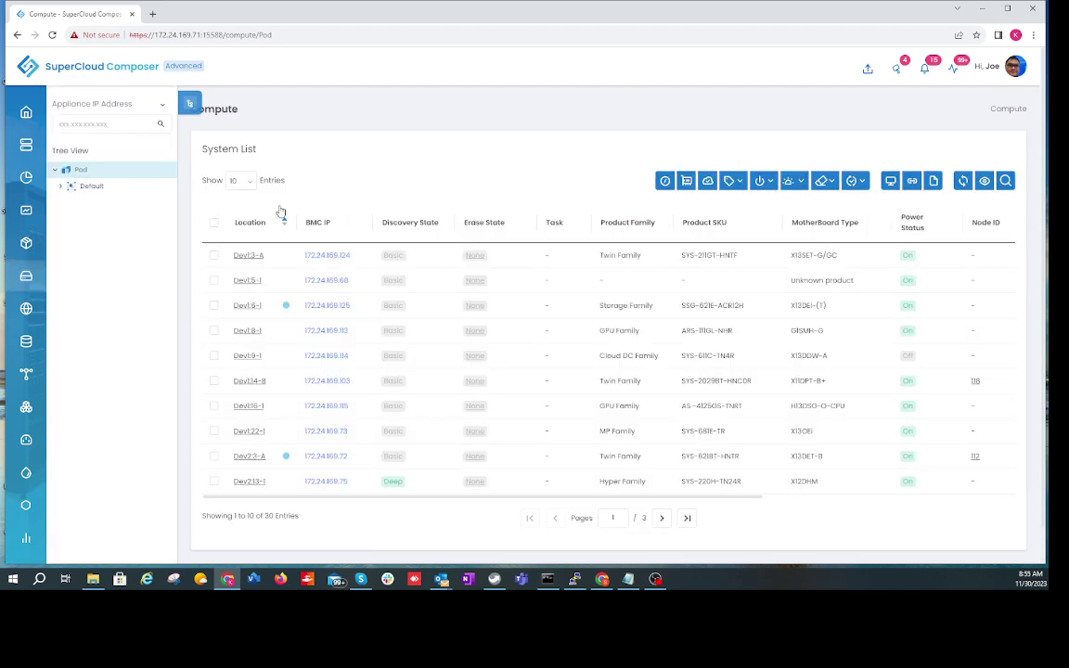
Step: Search the Compute tree by appliance IP address for 172.24.169.112
{"action": "left_click", "coordinate": [74, 121]}
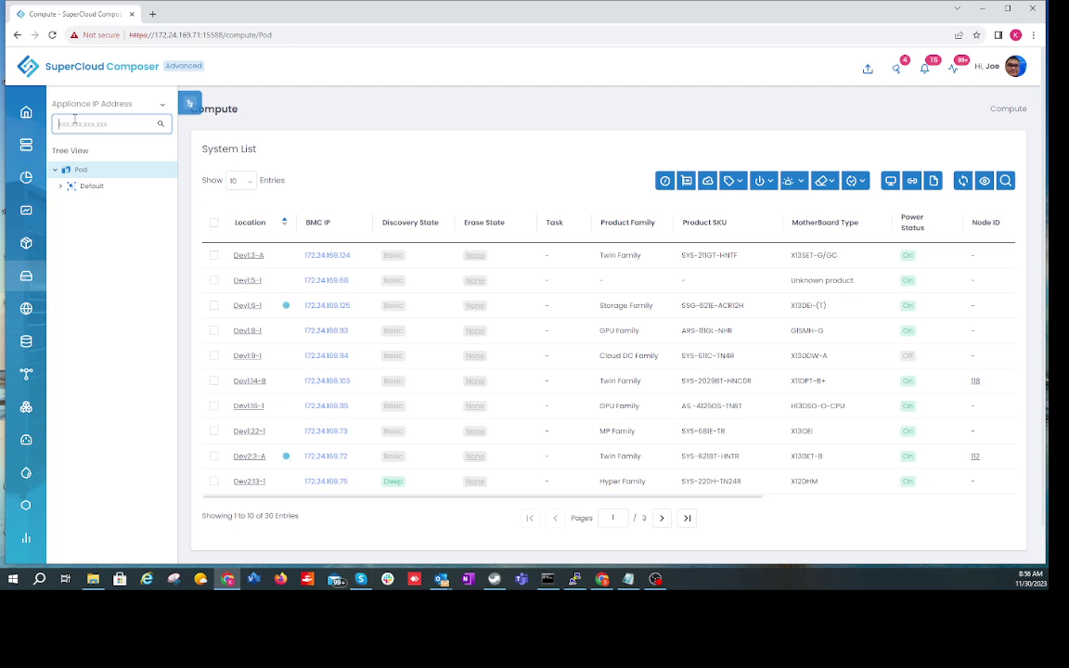
{"action": "type", "text": "17"}
{"action": "type", "text": "2.24.169.9"}
{"action": "type", "text": ".112"}
{"action": "left_click", "coordinate": [90, 124]}
{"action": "key", "text": "BackSpace"}
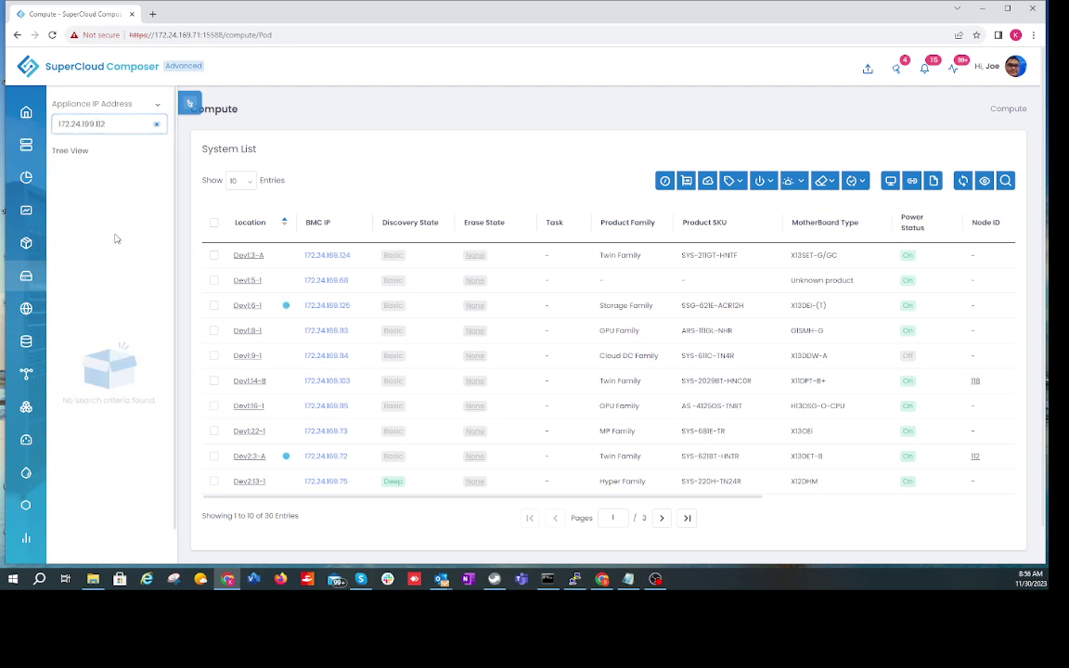
{"action": "left_click", "coordinate": [82, 124]}
{"action": "key", "text": "BackSpace"}
{"action": "type", "text": "6"}
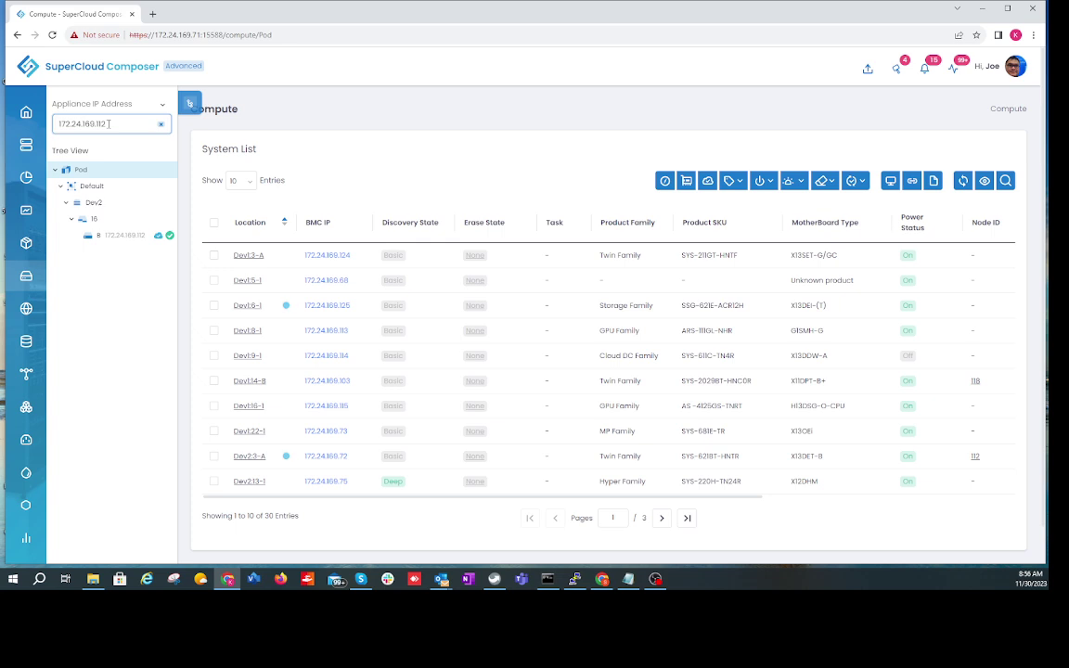
Step: List the systems of drawer 16 in rack Dev2, move the floating tree control lower, and expand that drawer
{"action": "left_click", "coordinate": [111, 219]}
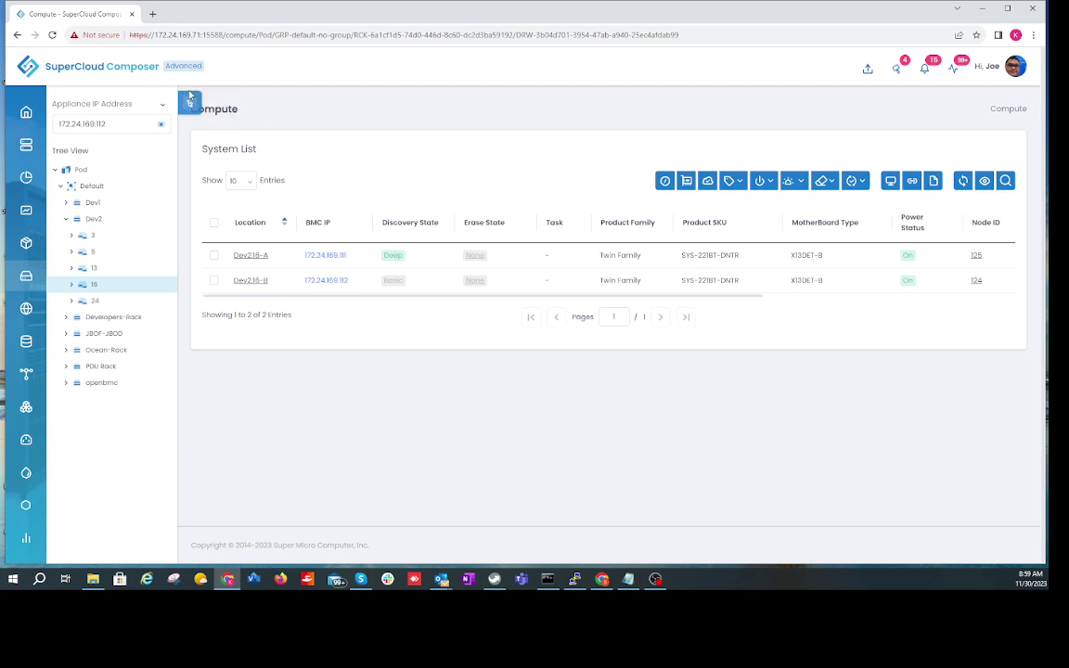
{"action": "left_click_drag", "start_coordinate": [190, 97], "coordinate": [191, 507]}
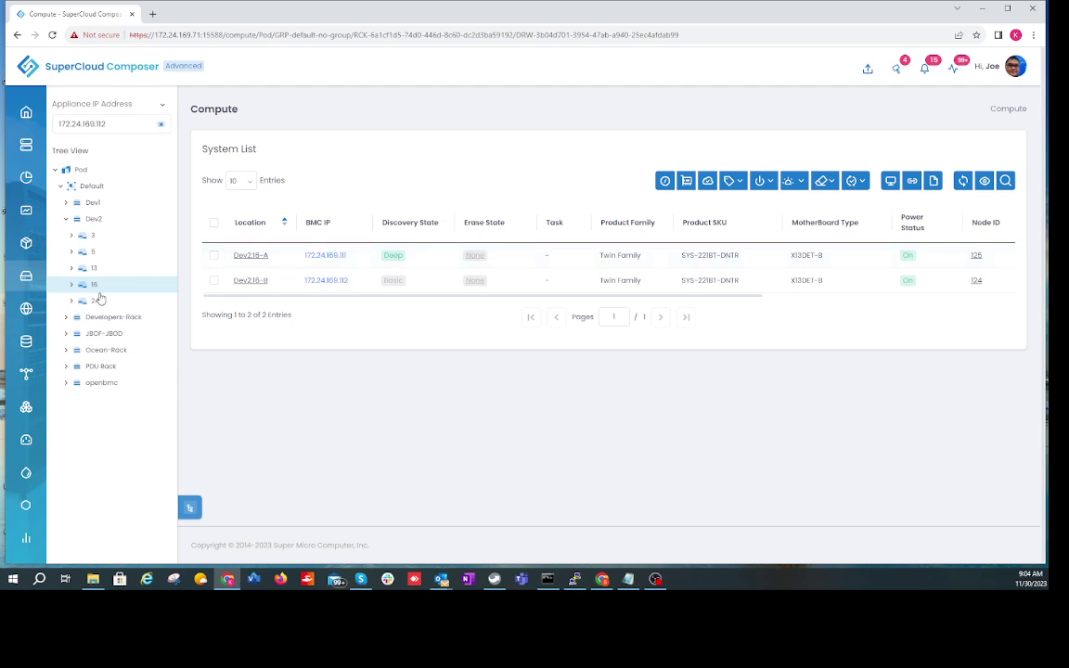
{"action": "left_click", "coordinate": [72, 285]}
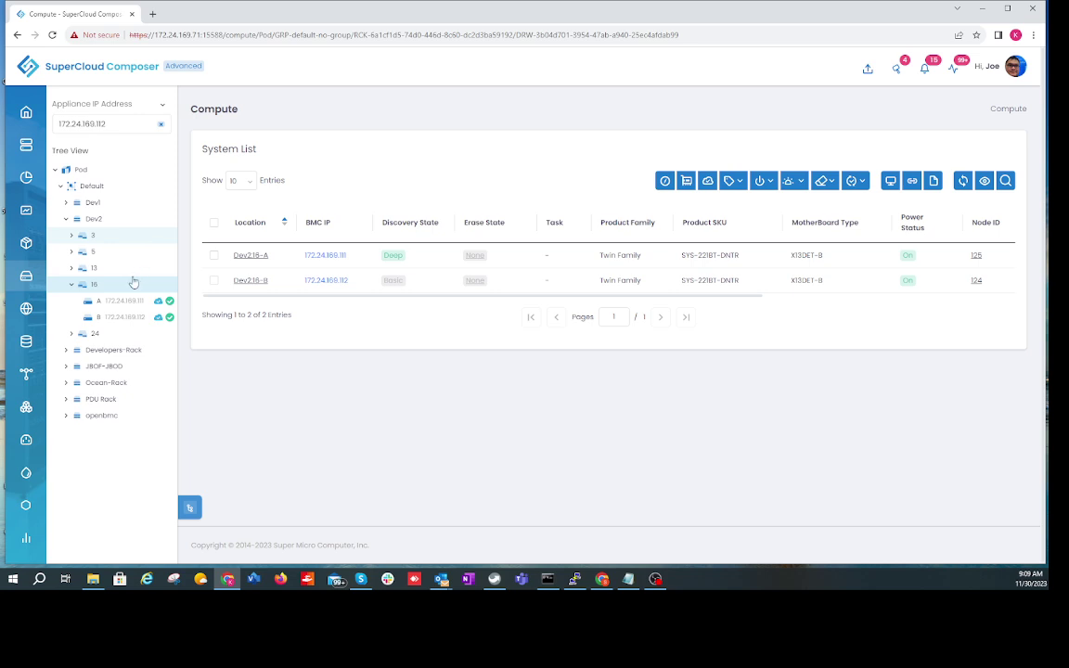
Step: Examine the physical assets of system A and then system B in drawer 16 of rack Dev2
{"action": "left_click", "coordinate": [118, 302]}
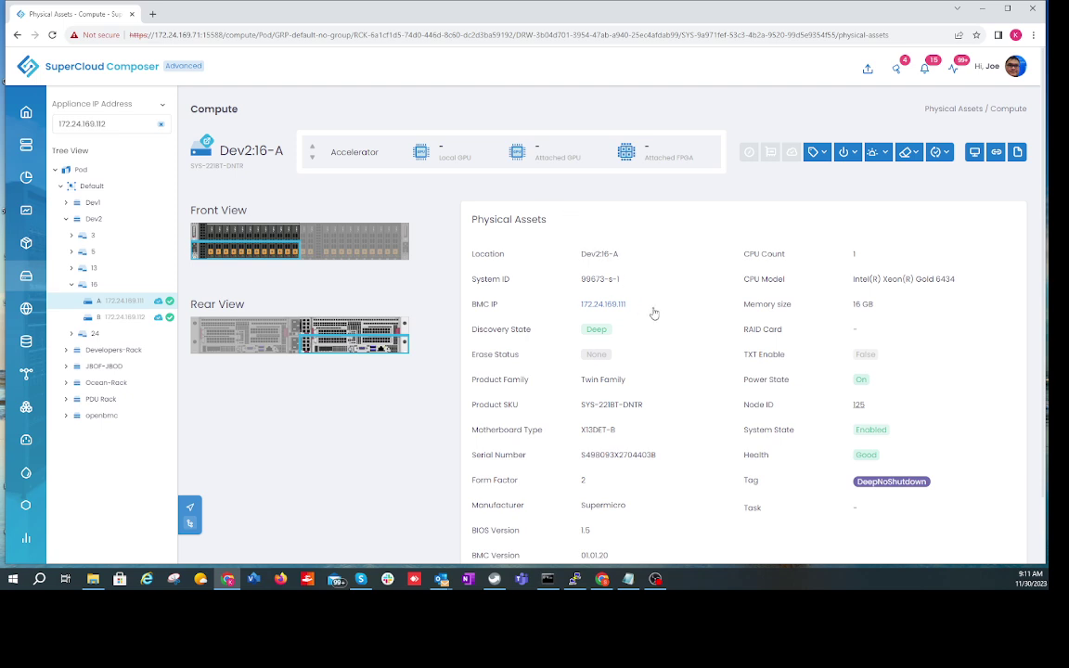
{"action": "scroll", "coordinate": [654, 314], "scroll_direction": "down", "scroll_amount": 1}
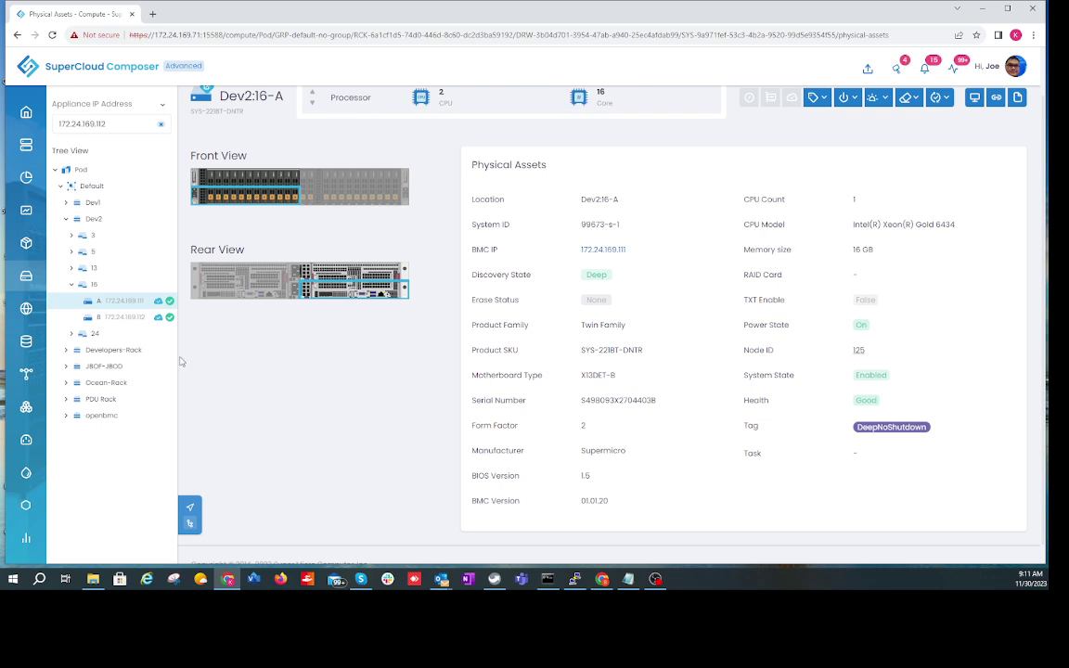
{"action": "left_click", "coordinate": [121, 320]}
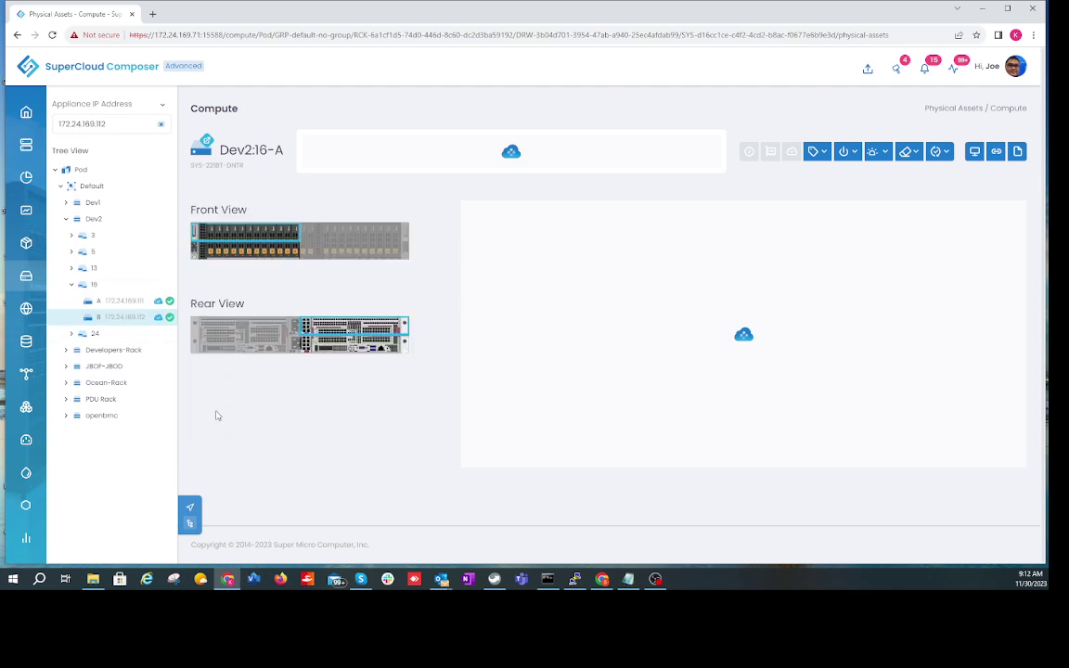
{"action": "scroll", "coordinate": [251, 445], "scroll_direction": "down", "scroll_amount": 2}
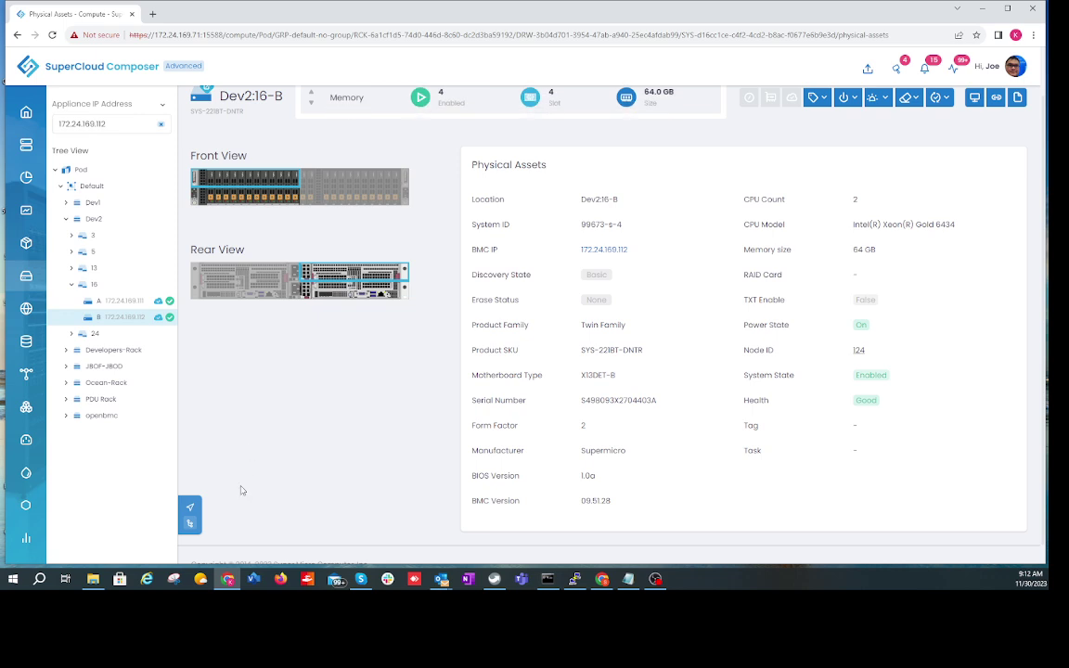
Step: Bring up the hardware overview of system Dev2:16-B and inspect its processor details
{"action": "left_click", "coordinate": [192, 506]}
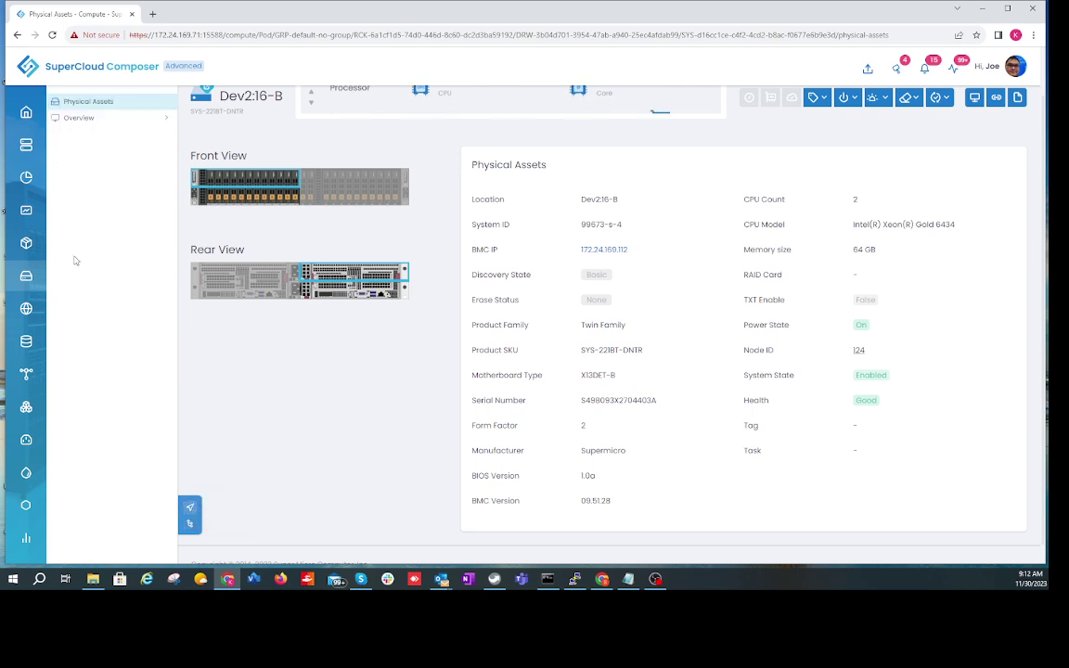
{"action": "left_click", "coordinate": [83, 119]}
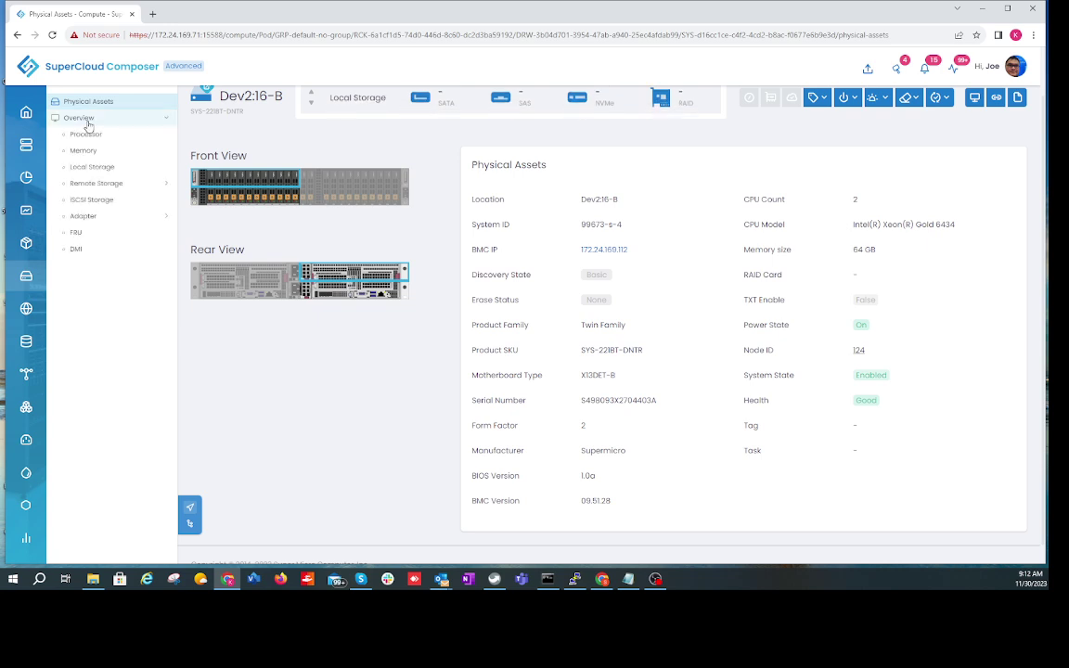
{"action": "left_click", "coordinate": [86, 133]}
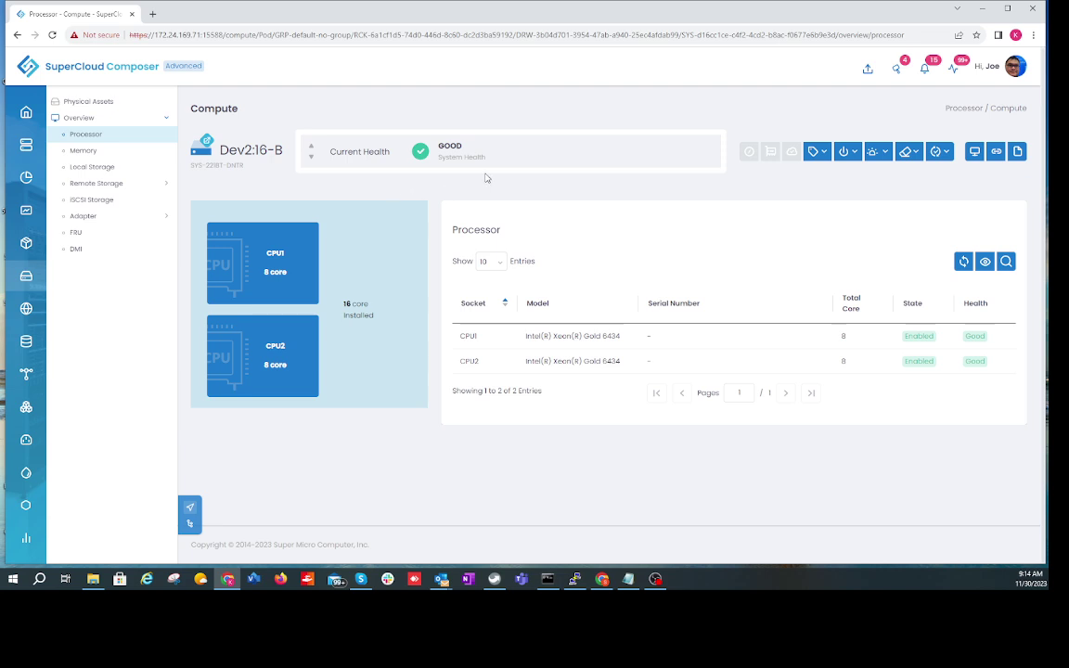
Step: Inspect the system's memory, including the modules for CPU1, and its local storage, expanding the remote storage categories
{"action": "left_click", "coordinate": [104, 150]}
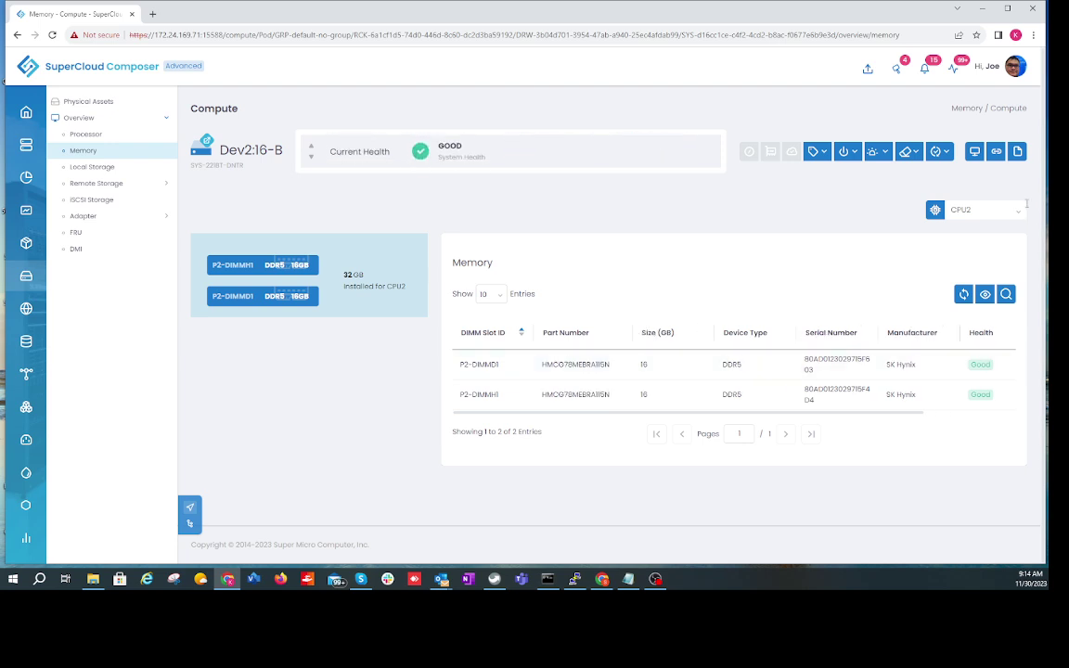
{"action": "left_click", "coordinate": [999, 212]}
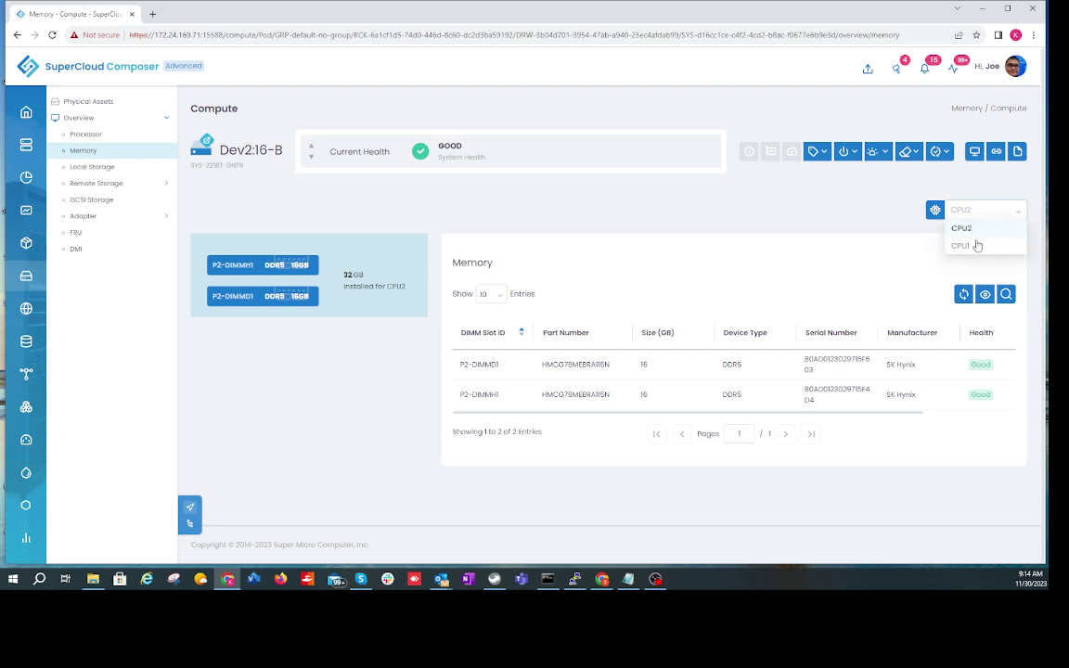
{"action": "left_click", "coordinate": [968, 247]}
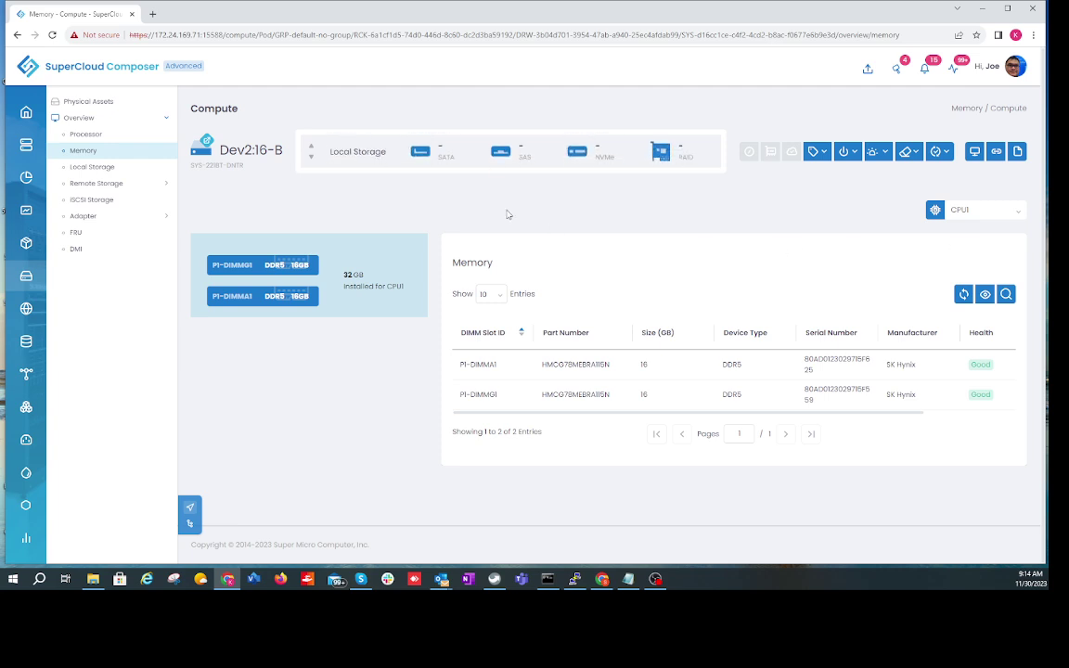
{"action": "left_click", "coordinate": [109, 172]}
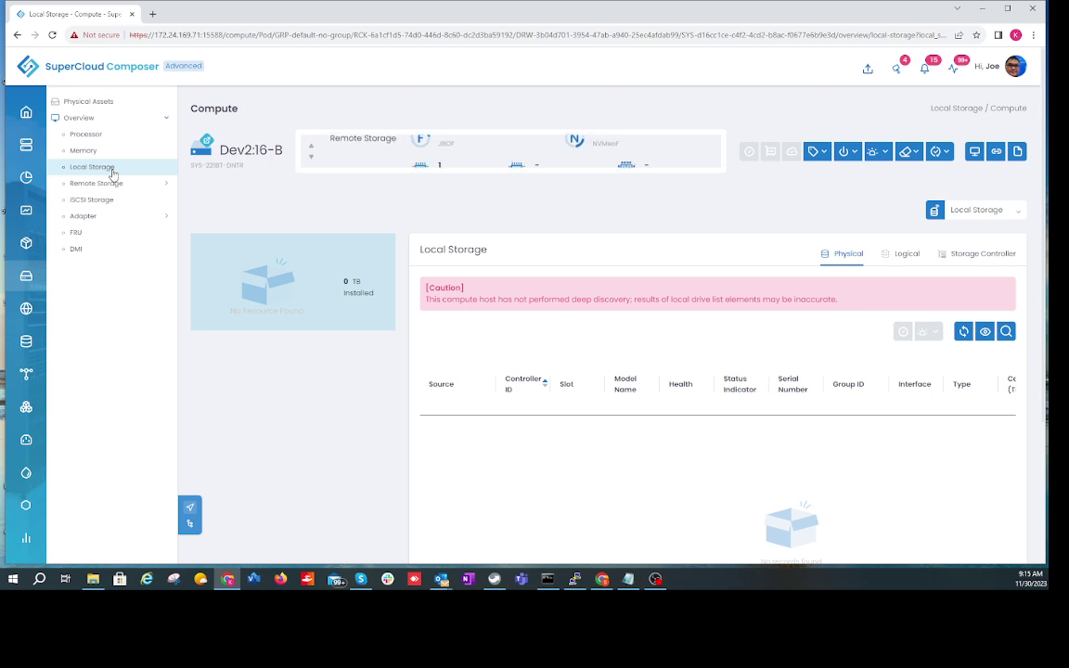
{"action": "left_click", "coordinate": [109, 184]}
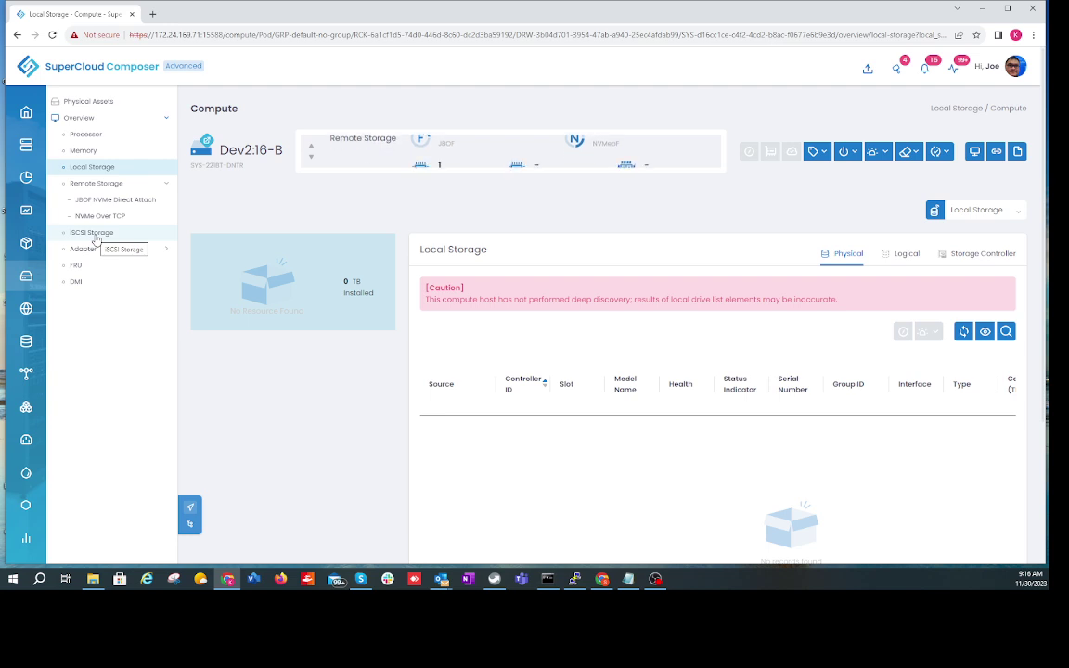
Step: Inspect the NIC and GPU adapters of Dev2:16-B, expanding the details of the GPU in System Slot 1
{"action": "left_click", "coordinate": [89, 250]}
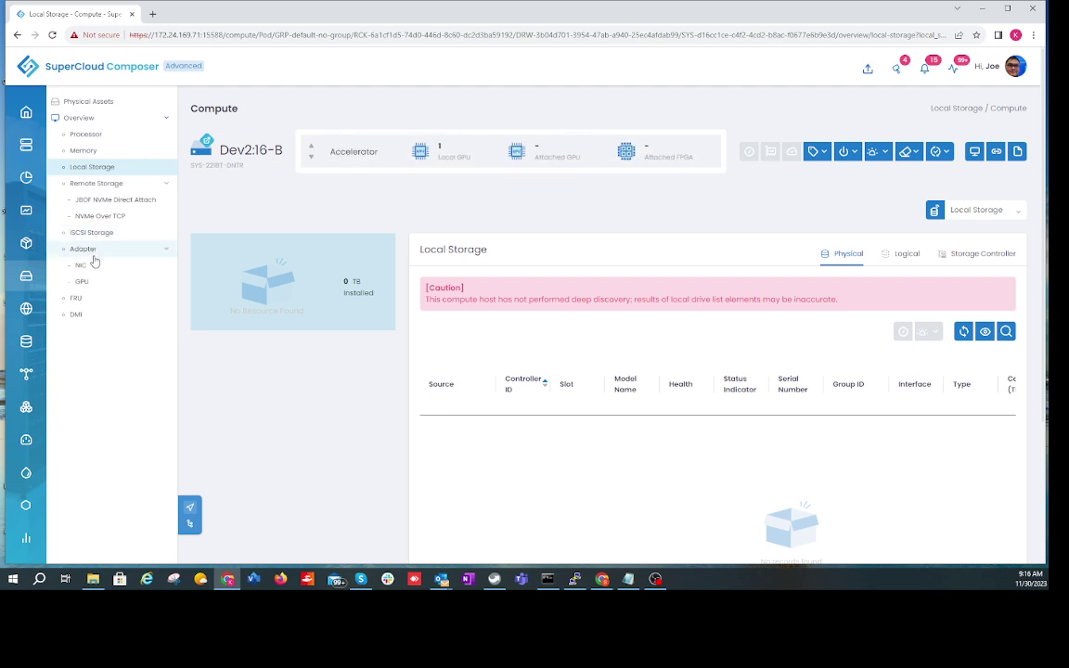
{"action": "left_click", "coordinate": [83, 266]}
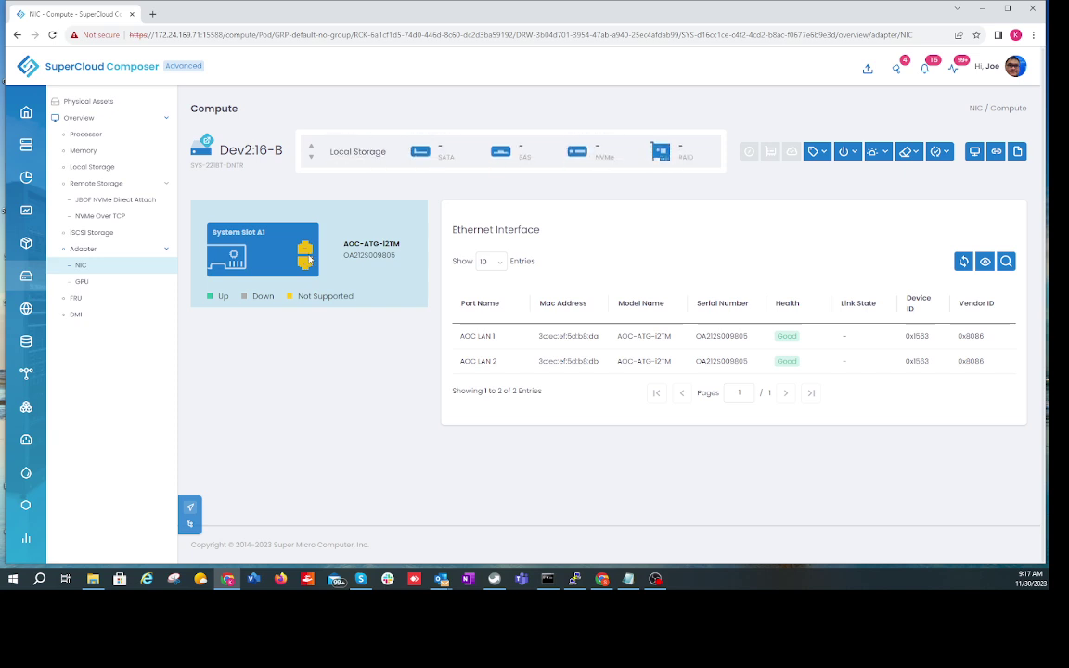
{"action": "left_click", "coordinate": [107, 286]}
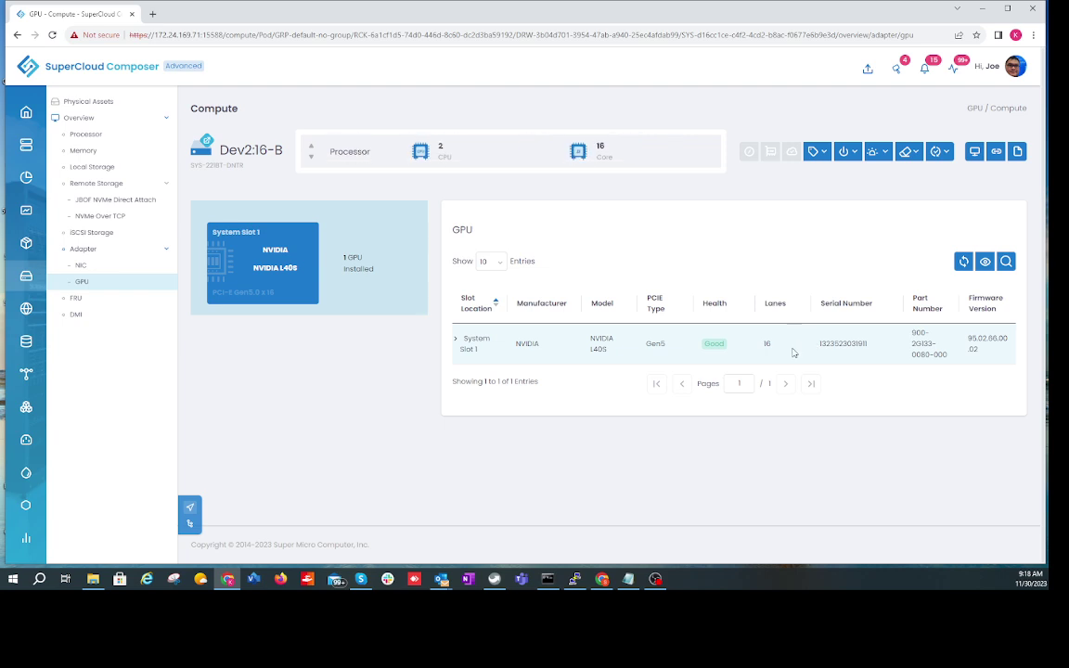
{"action": "left_click", "coordinate": [455, 345]}
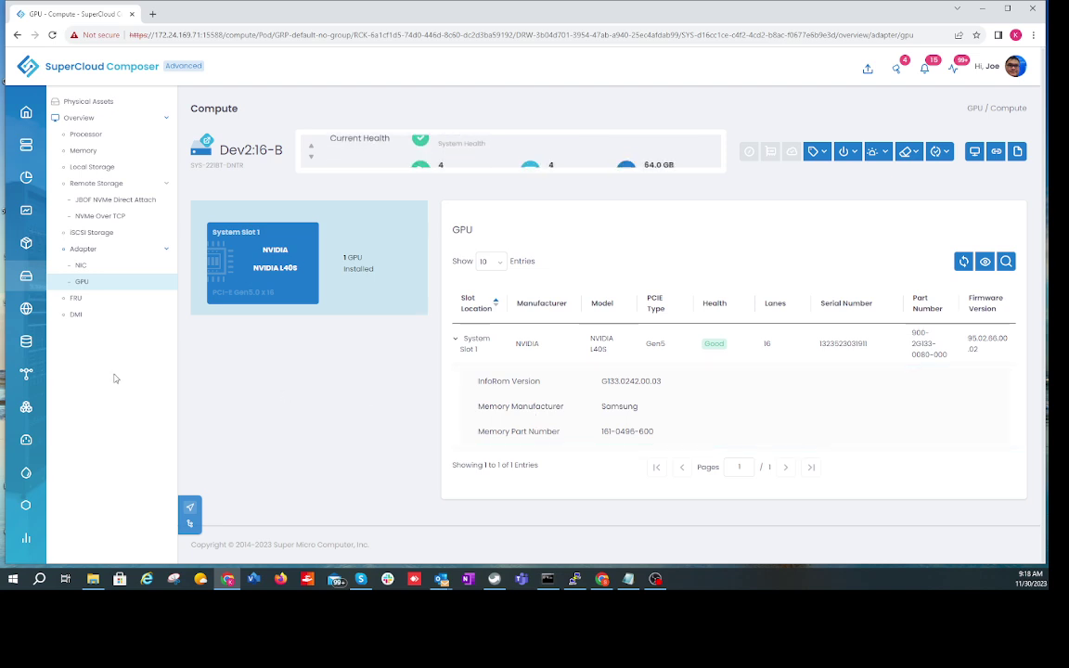
Step: Review the FRU and DMI information of Dev2:16-B
{"action": "left_click", "coordinate": [77, 299]}
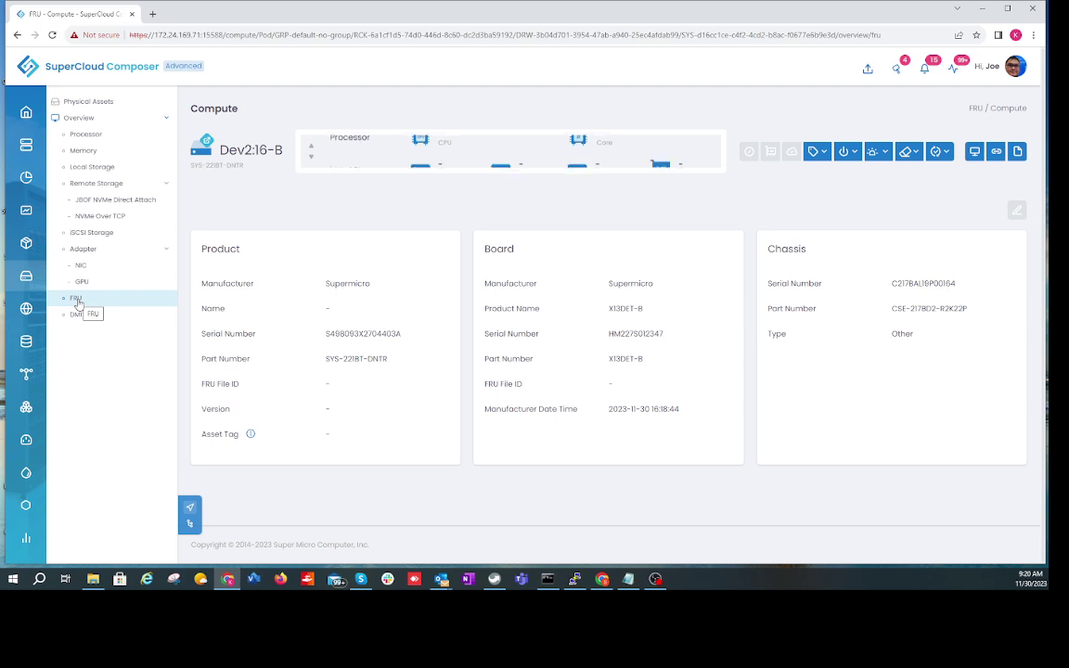
{"action": "left_click", "coordinate": [72, 319]}
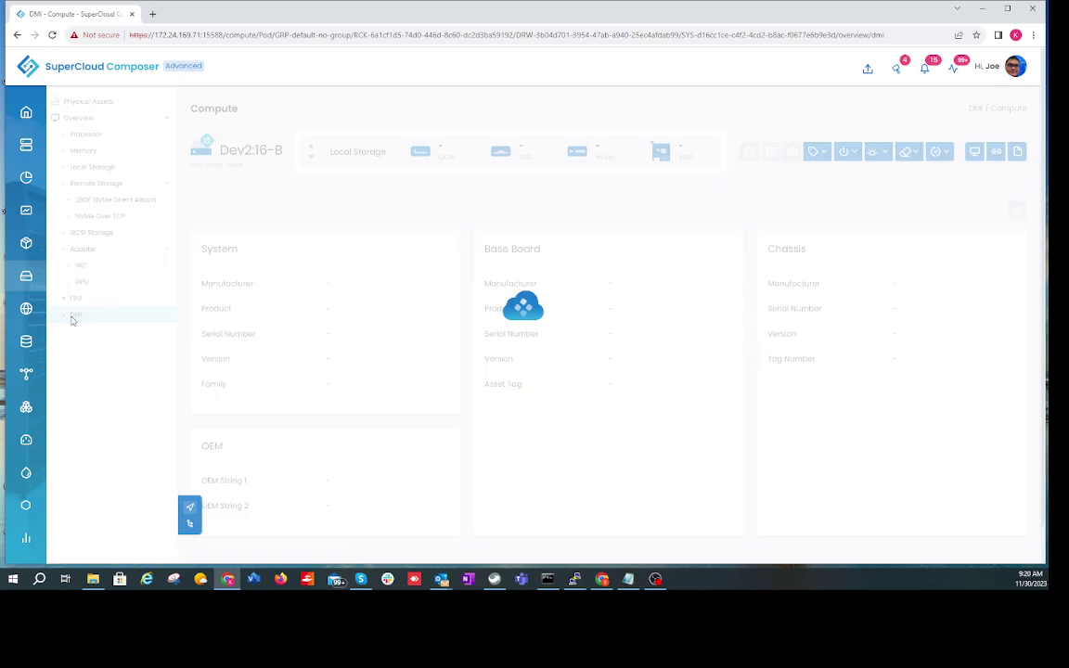
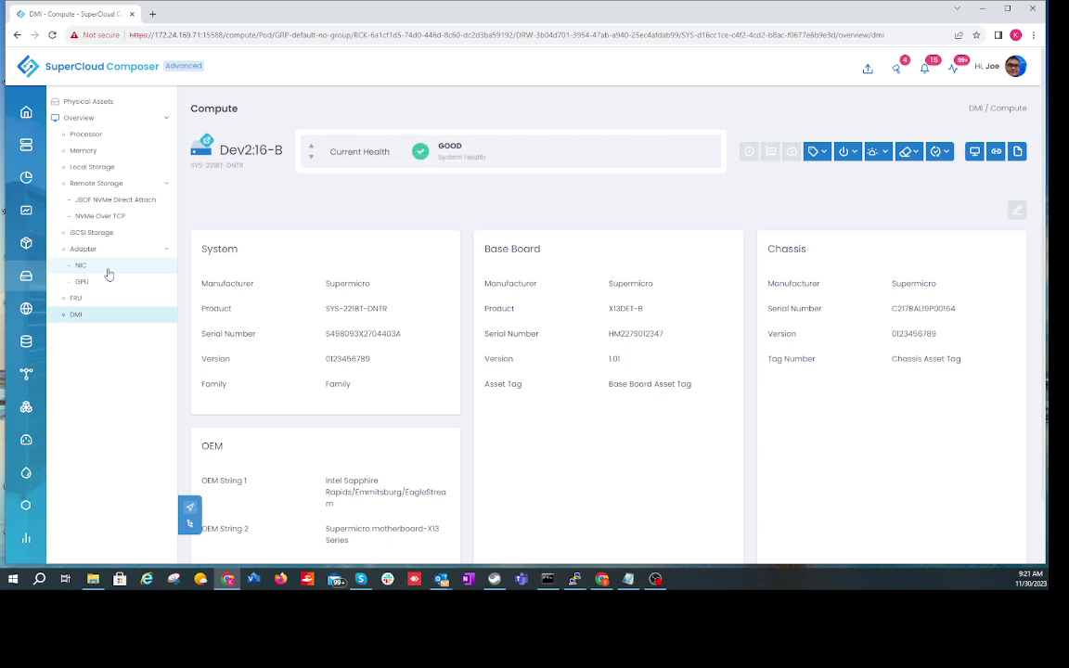
Step: Open the GPU performance metrics for system Dev2:16-B and check which GPU model is installed
{"action": "left_click", "coordinate": [23, 218]}
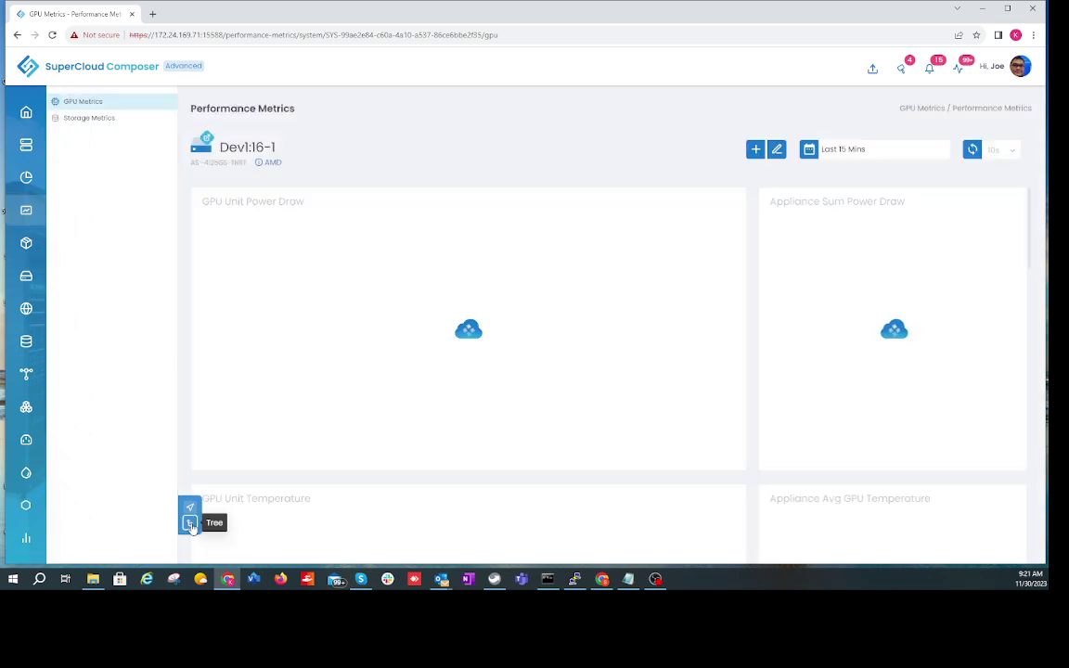
{"action": "left_click", "coordinate": [190, 523]}
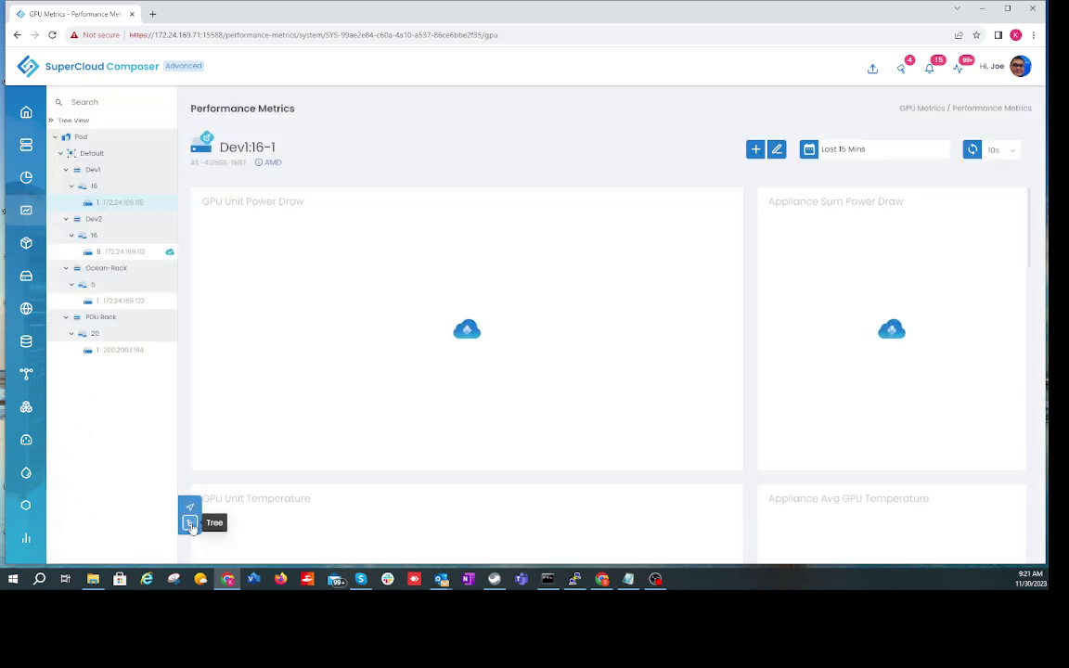
{"action": "left_click", "coordinate": [133, 252]}
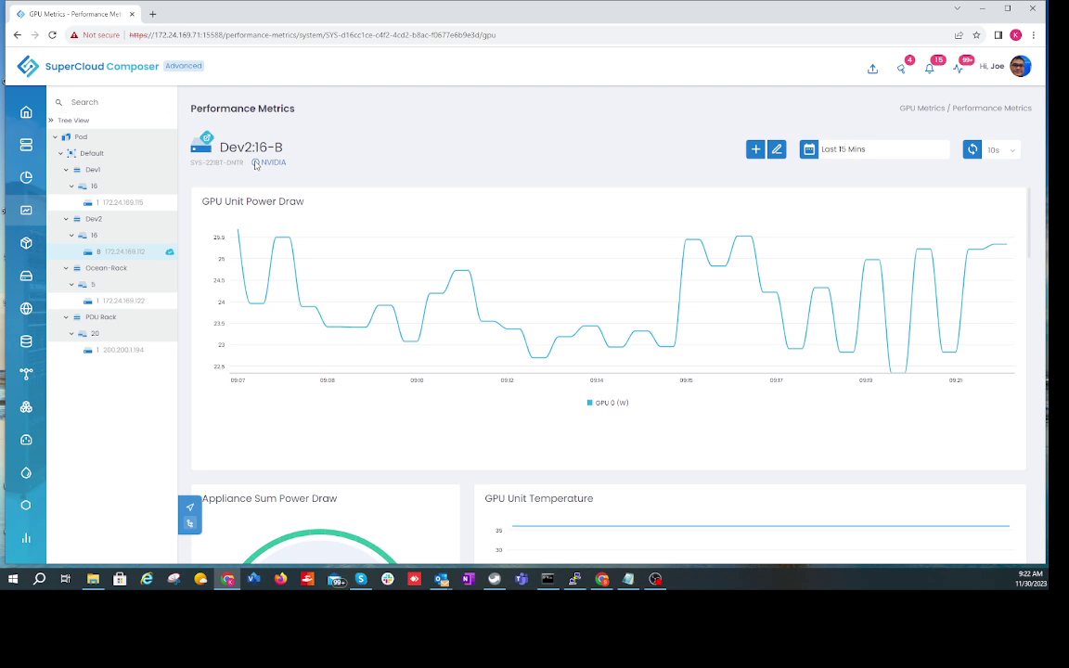
{"action": "mouse_move", "coordinate": [256, 164]}
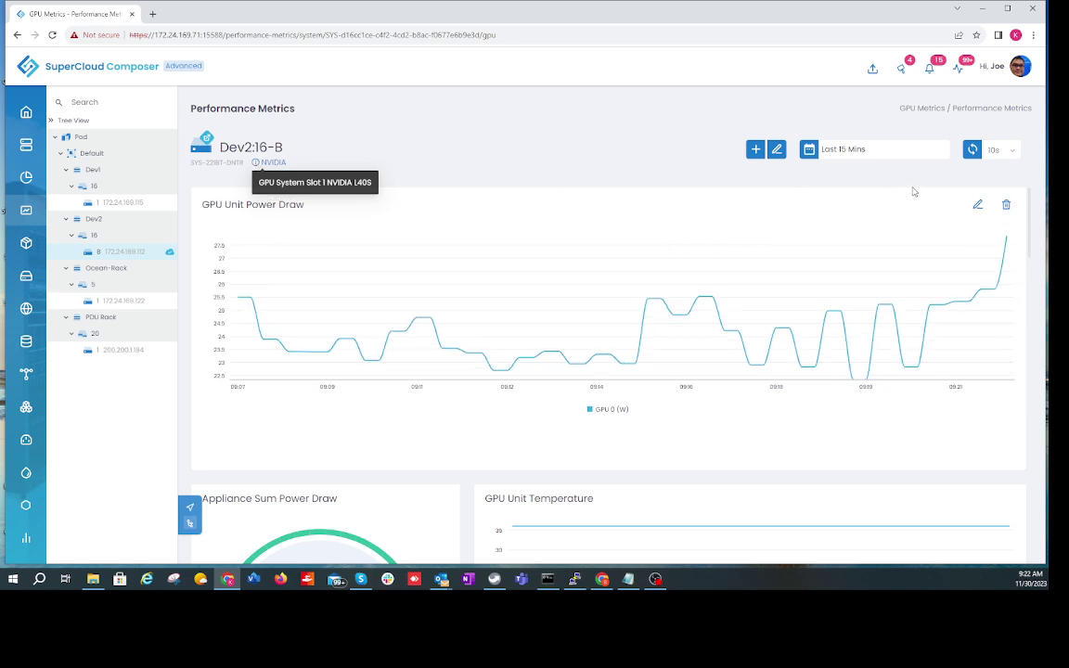
Step: Review the available refresh intervals and time range presets for the GPU metrics without choosing another one
{"action": "left_click", "coordinate": [1009, 151]}
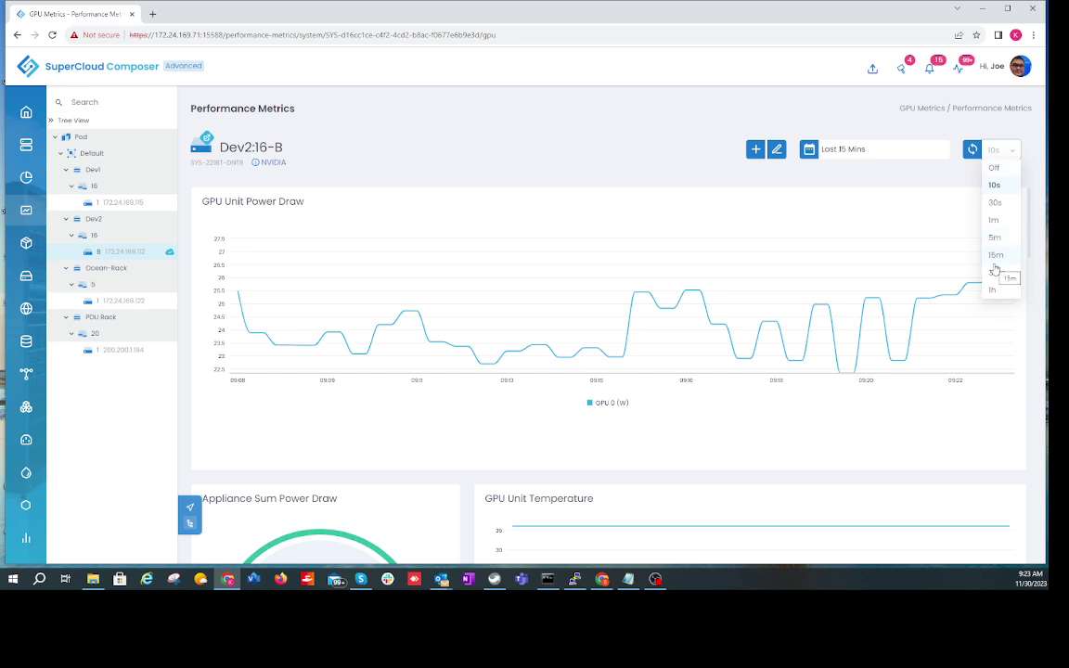
{"action": "left_click", "coordinate": [810, 153]}
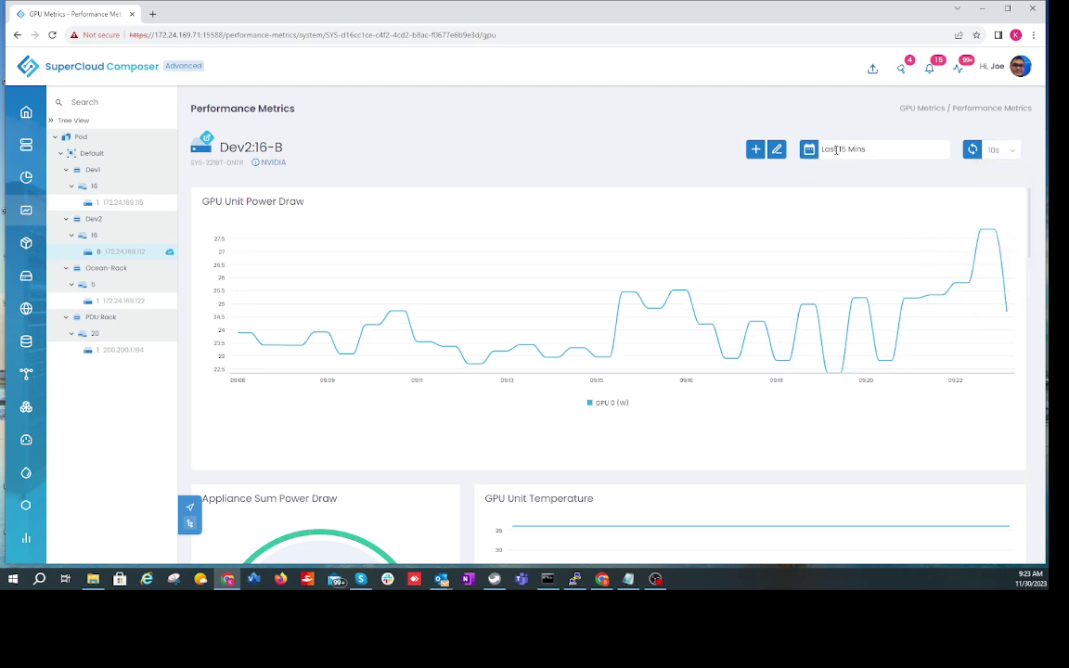
{"action": "left_click", "coordinate": [836, 149]}
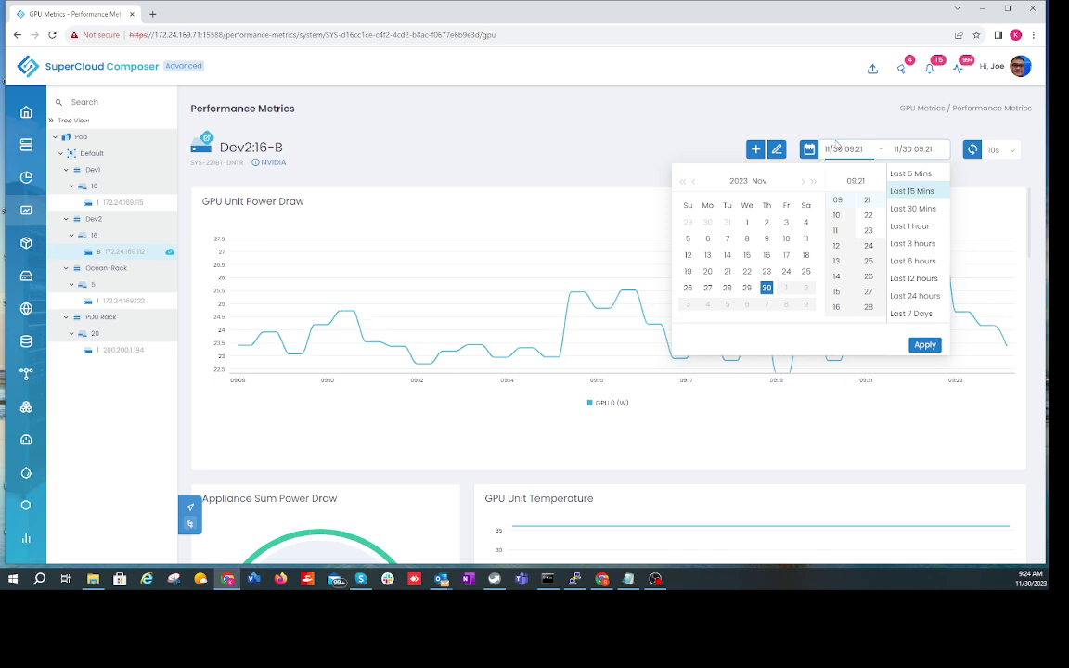
{"action": "left_click", "coordinate": [435, 112]}
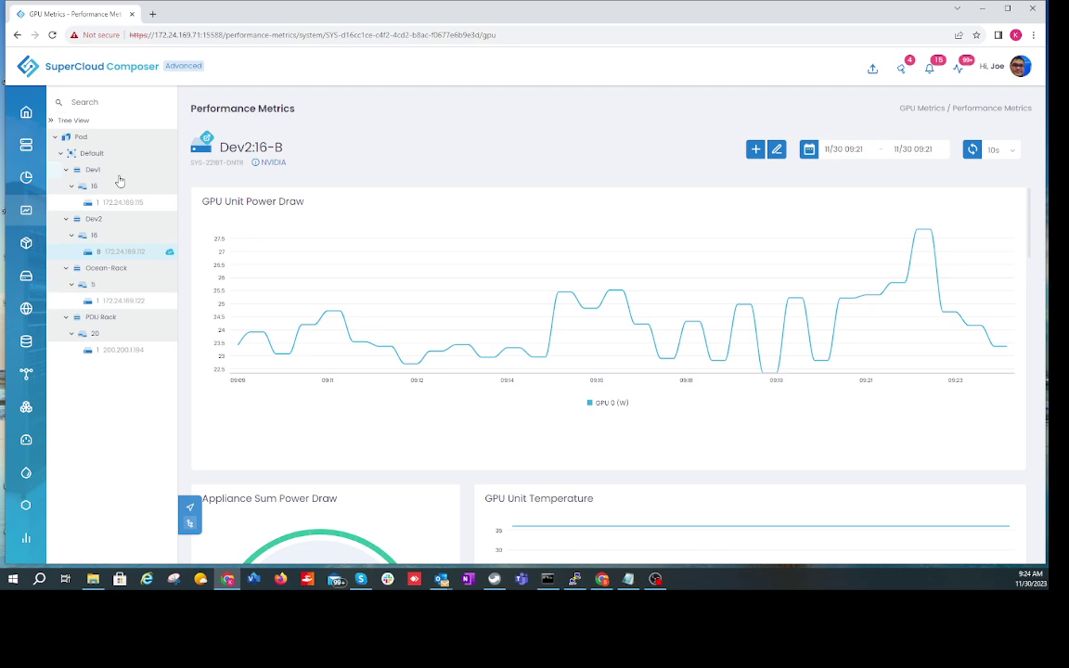
Step: Start a new dashboard widget, review the available metrics and choose GPU Temperature as its metric
{"action": "left_click", "coordinate": [754, 150]}
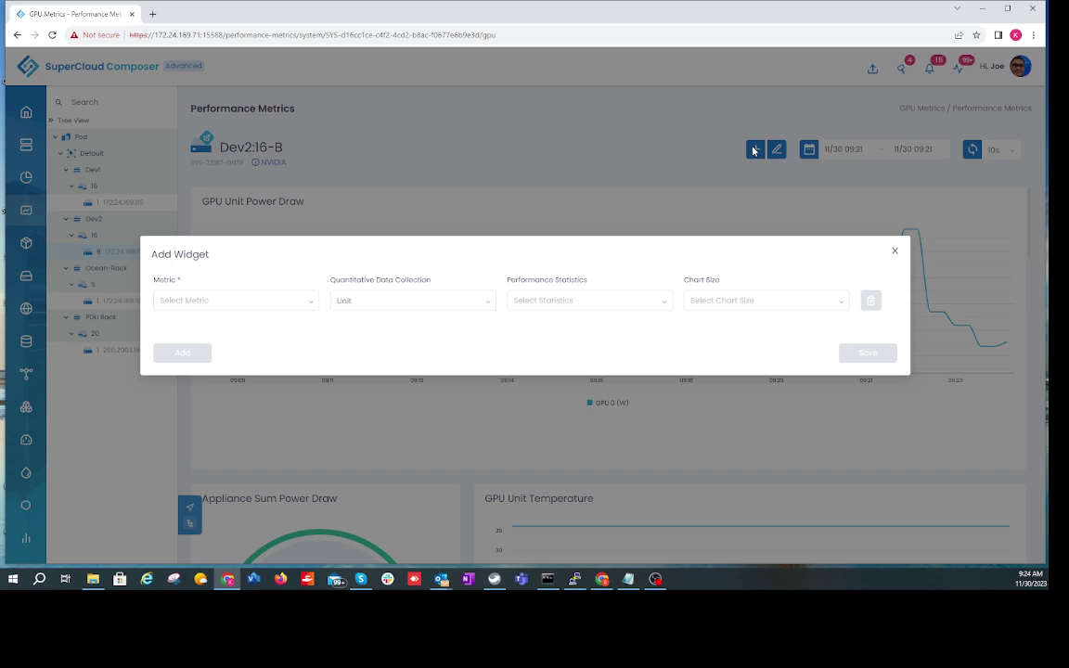
{"action": "left_click", "coordinate": [294, 303]}
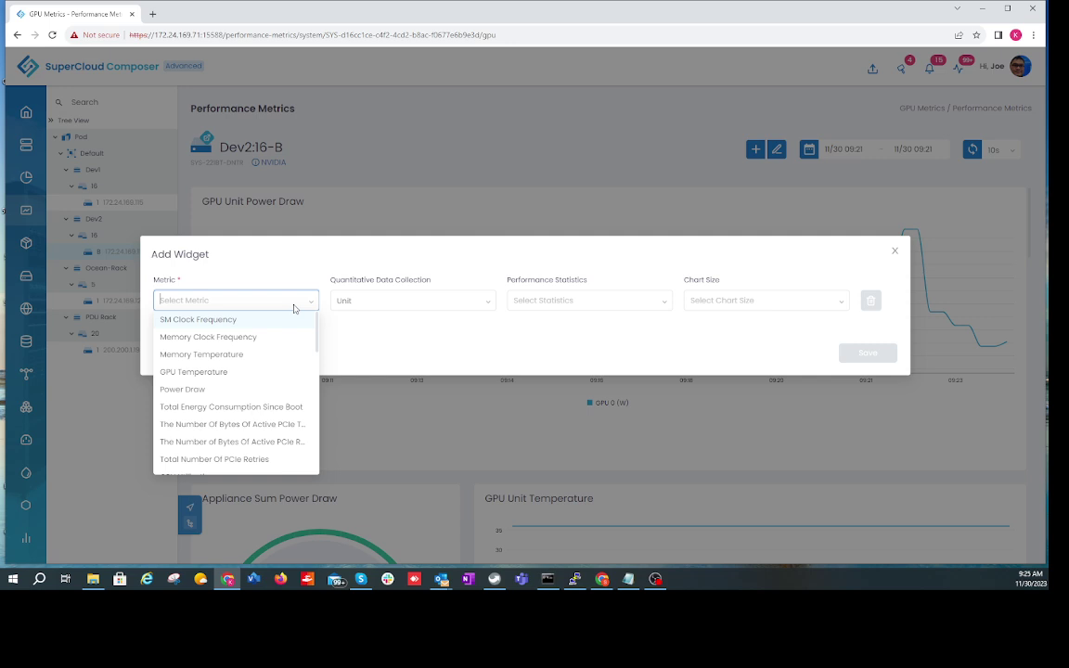
{"action": "scroll", "coordinate": [259, 372], "scroll_direction": "down", "scroll_amount": 5}
{"action": "scroll", "coordinate": [259, 372], "scroll_direction": "down", "scroll_amount": 1}
{"action": "scroll", "coordinate": [259, 374], "scroll_direction": "up", "scroll_amount": 2}
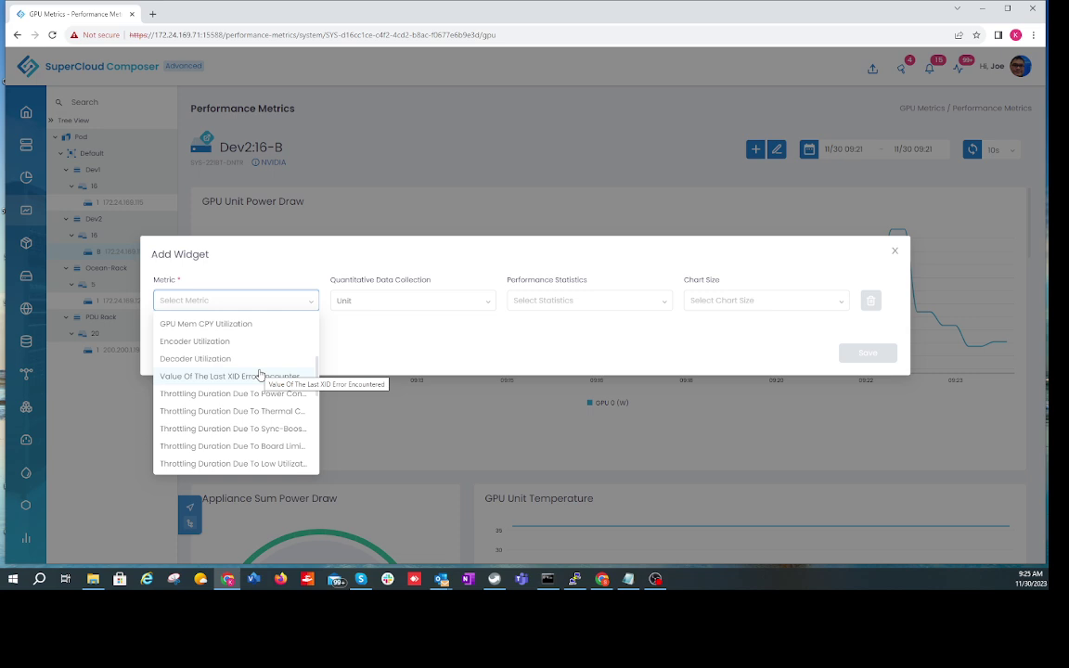
{"action": "scroll", "coordinate": [261, 374], "scroll_direction": "down", "scroll_amount": 3}
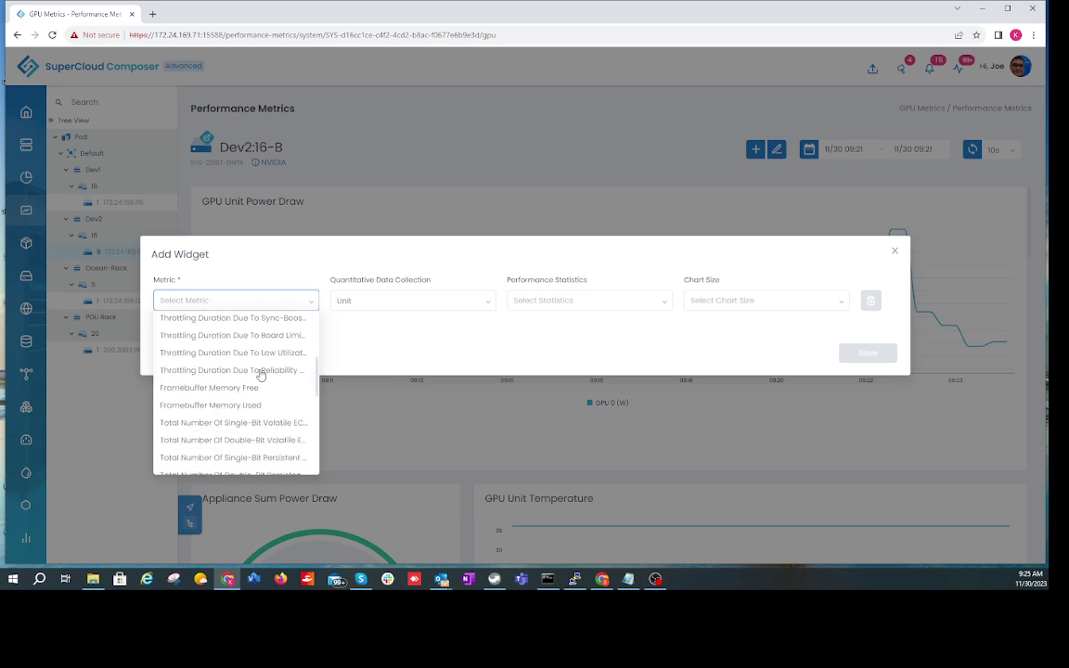
{"action": "scroll", "coordinate": [261, 374], "scroll_direction": "up", "scroll_amount": 8}
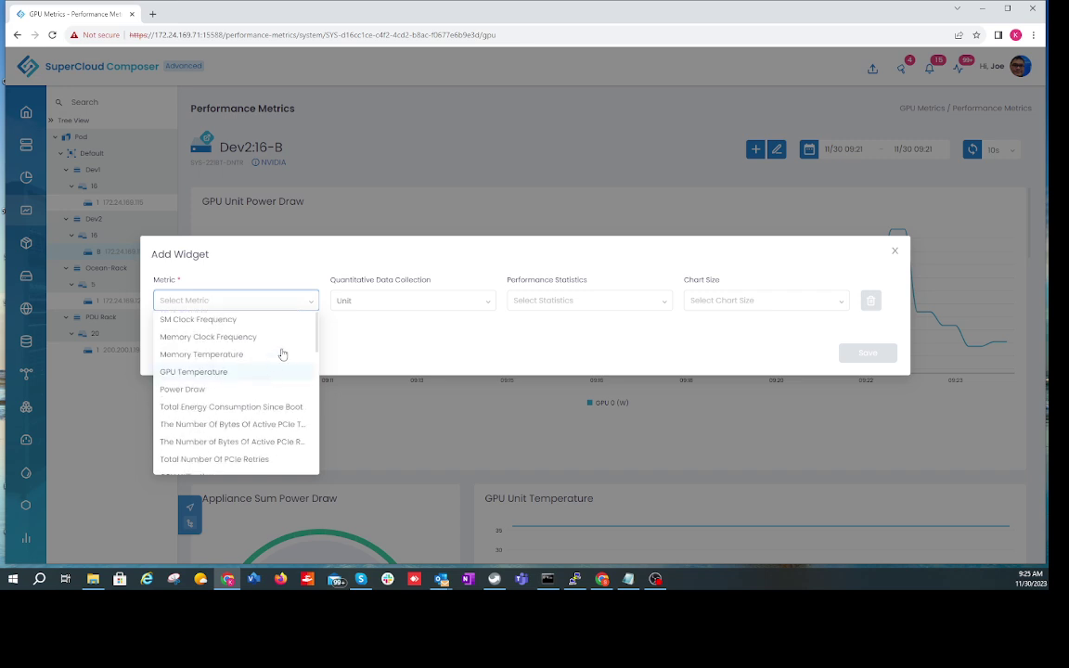
{"action": "left_click", "coordinate": [222, 375]}
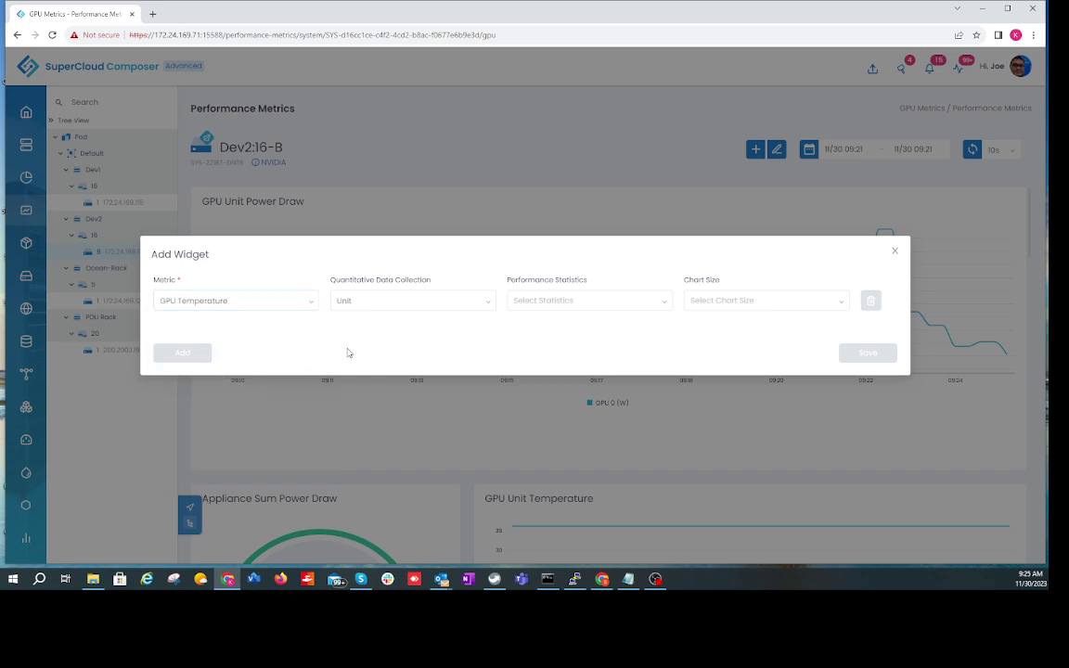
Step: Keep Unit data collection for the new widget, set it to a Gauge Meter with Small chart size, and save it
{"action": "left_click", "coordinate": [392, 301]}
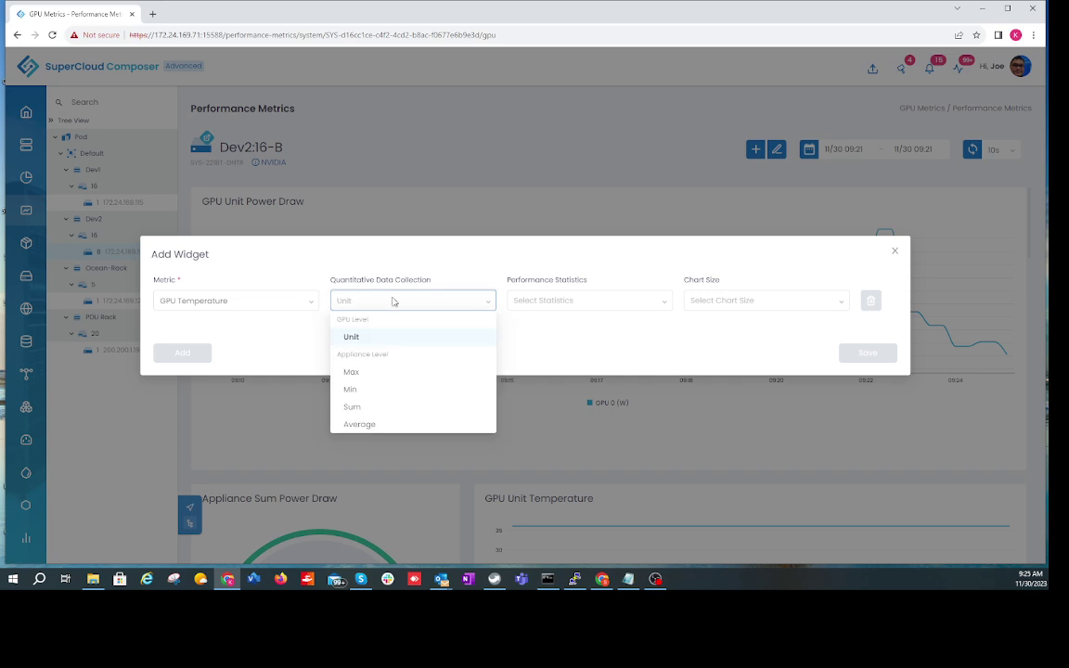
{"action": "left_click", "coordinate": [515, 338]}
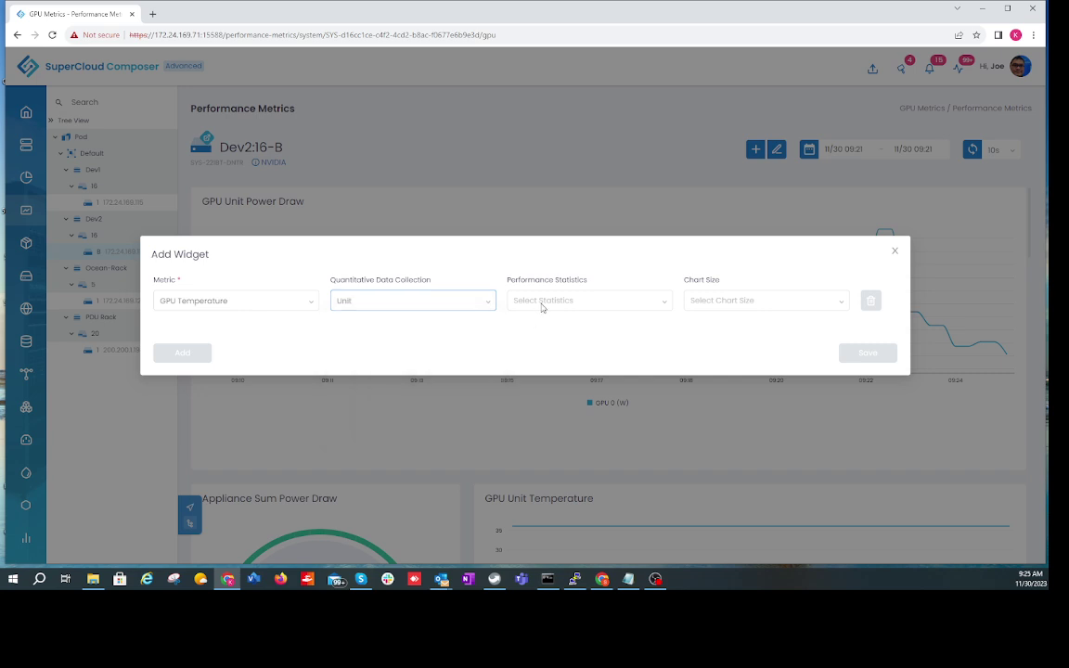
{"action": "left_click", "coordinate": [542, 304]}
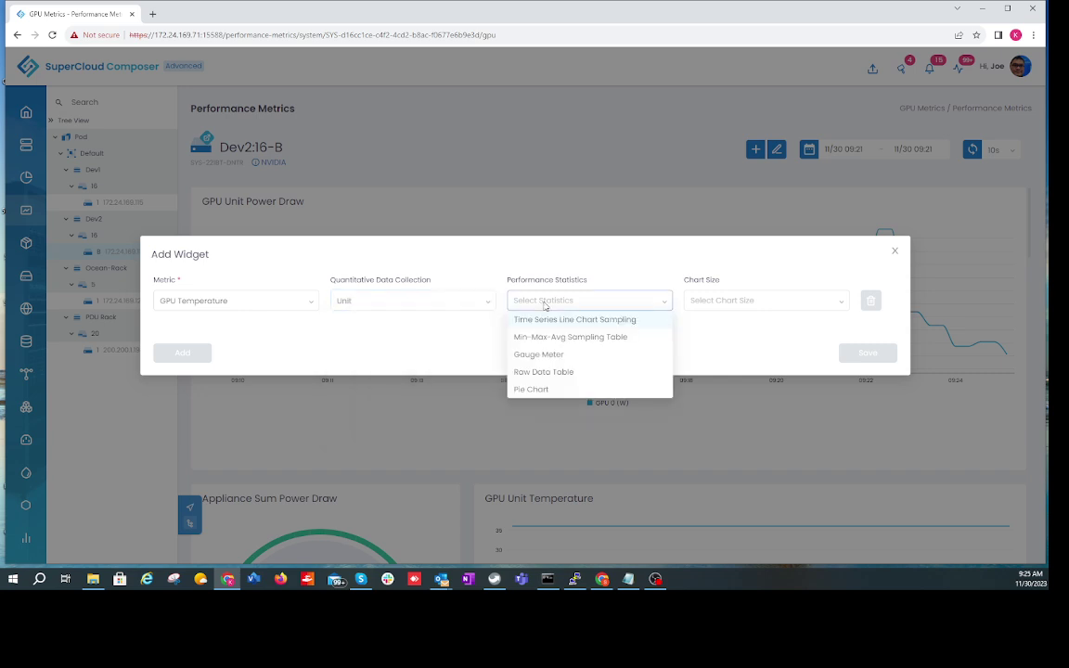
{"action": "left_click", "coordinate": [533, 357]}
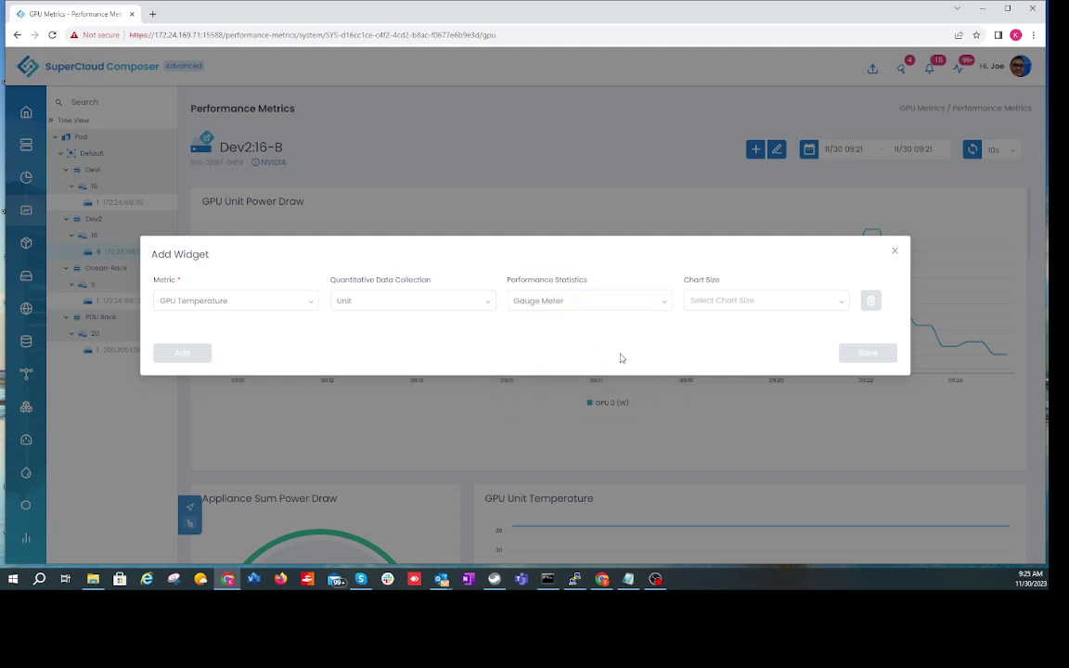
{"action": "left_click", "coordinate": [744, 302]}
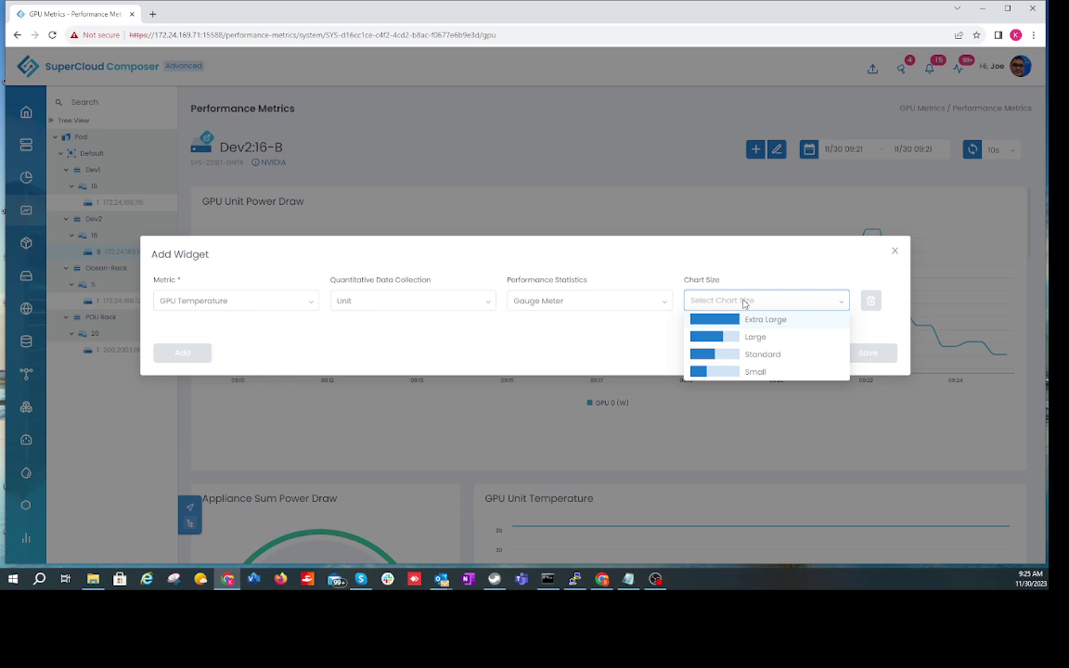
{"action": "left_click", "coordinate": [763, 372]}
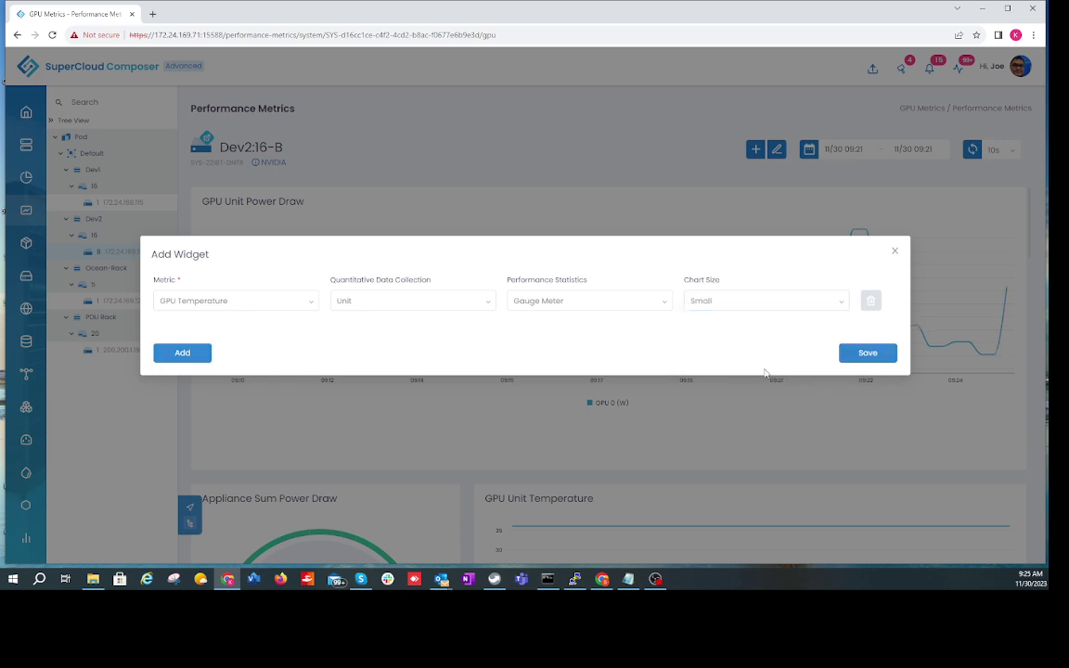
{"action": "left_click", "coordinate": [861, 357]}
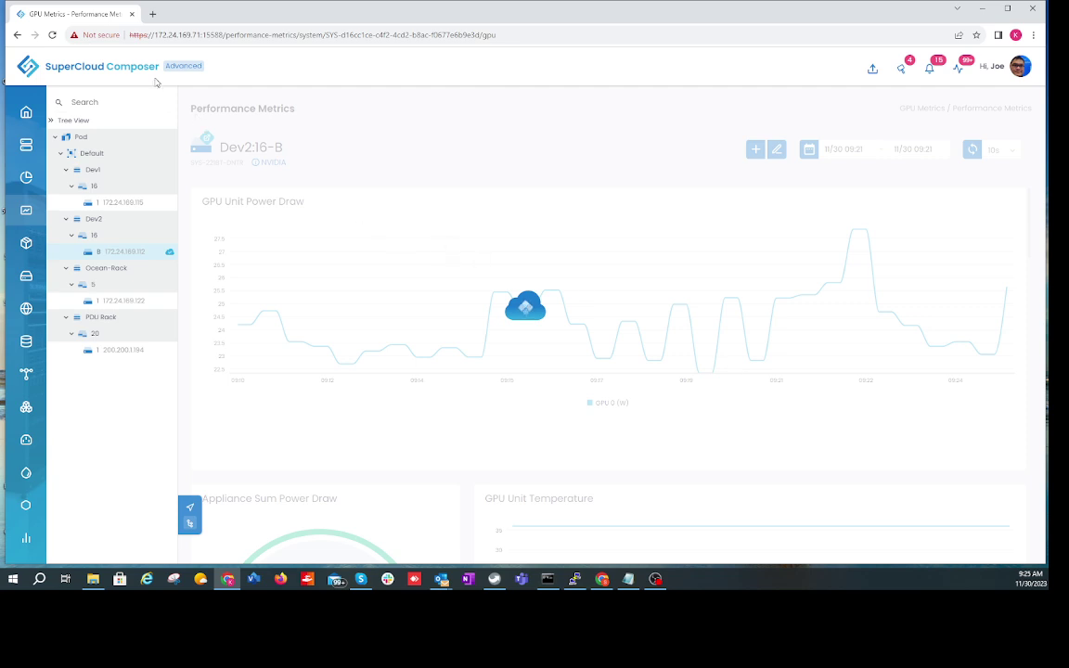
Step: Reload the performance metrics page and review all GPU widgets on the Dev2:16-B dashboard
{"action": "left_click", "coordinate": [49, 36]}
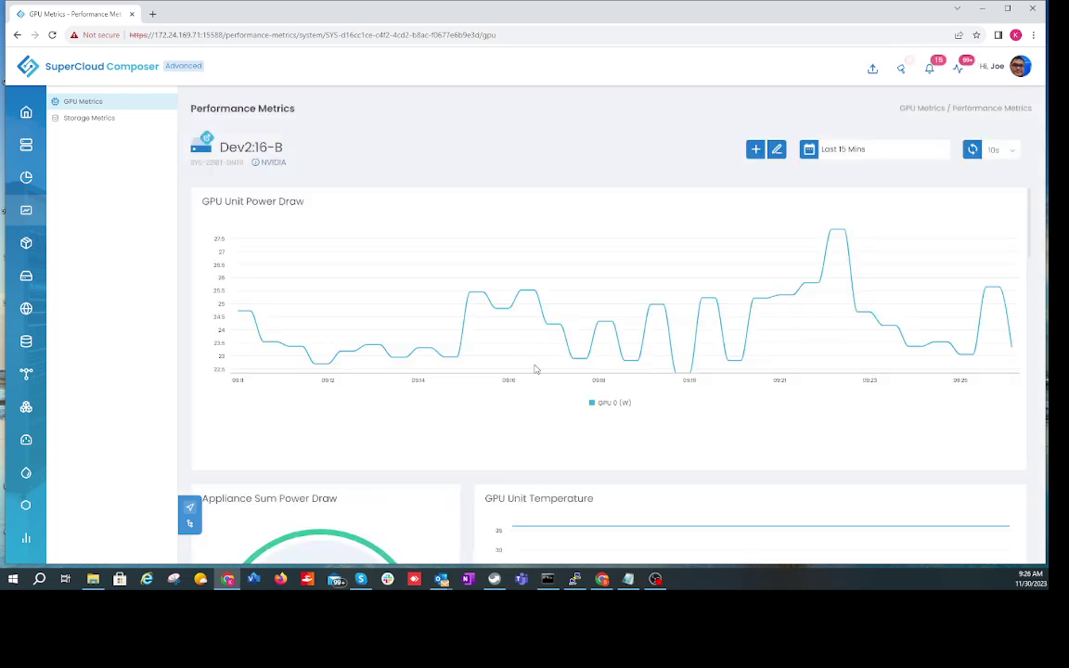
{"action": "scroll", "coordinate": [577, 424], "scroll_direction": "down", "scroll_amount": 3}
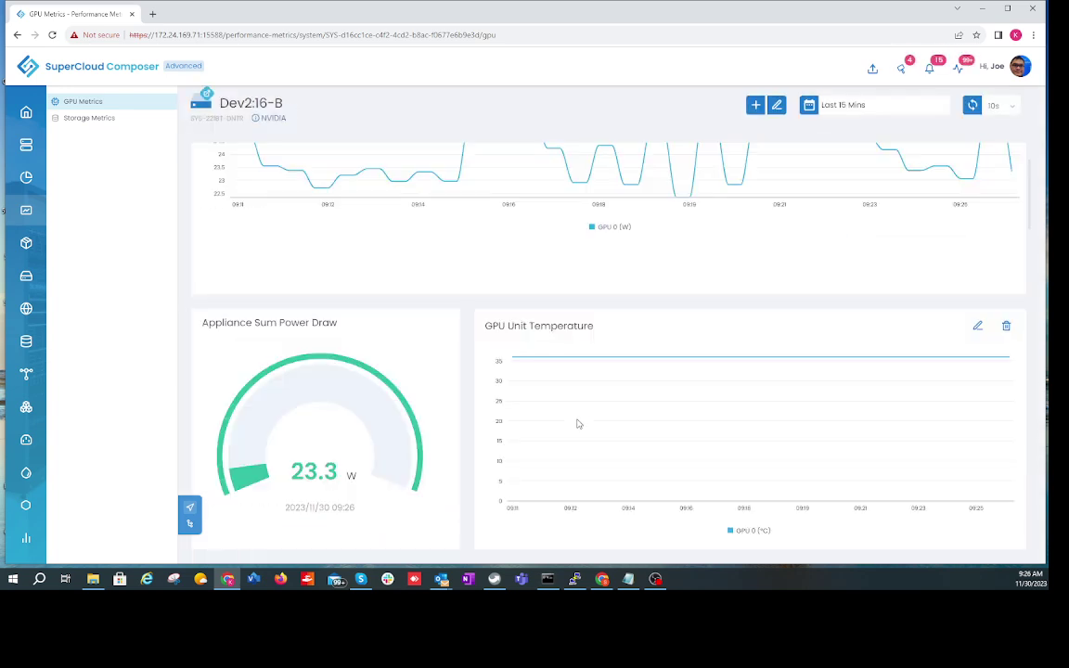
{"action": "scroll", "coordinate": [578, 424], "scroll_direction": "down", "scroll_amount": 6}
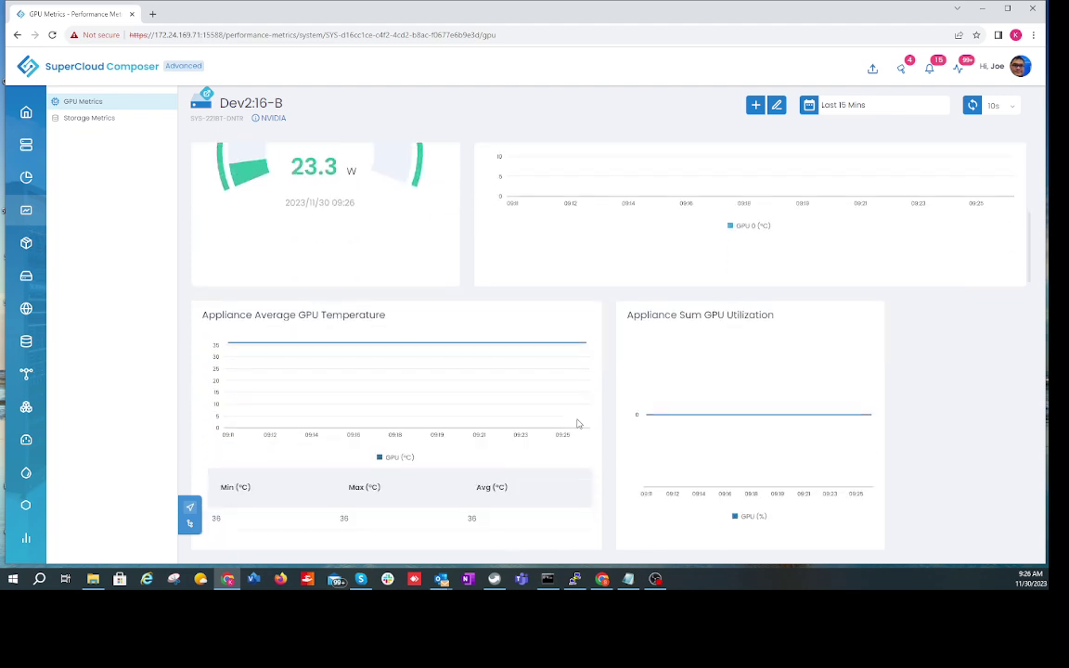
{"action": "scroll", "coordinate": [578, 424], "scroll_direction": "down", "scroll_amount": 5}
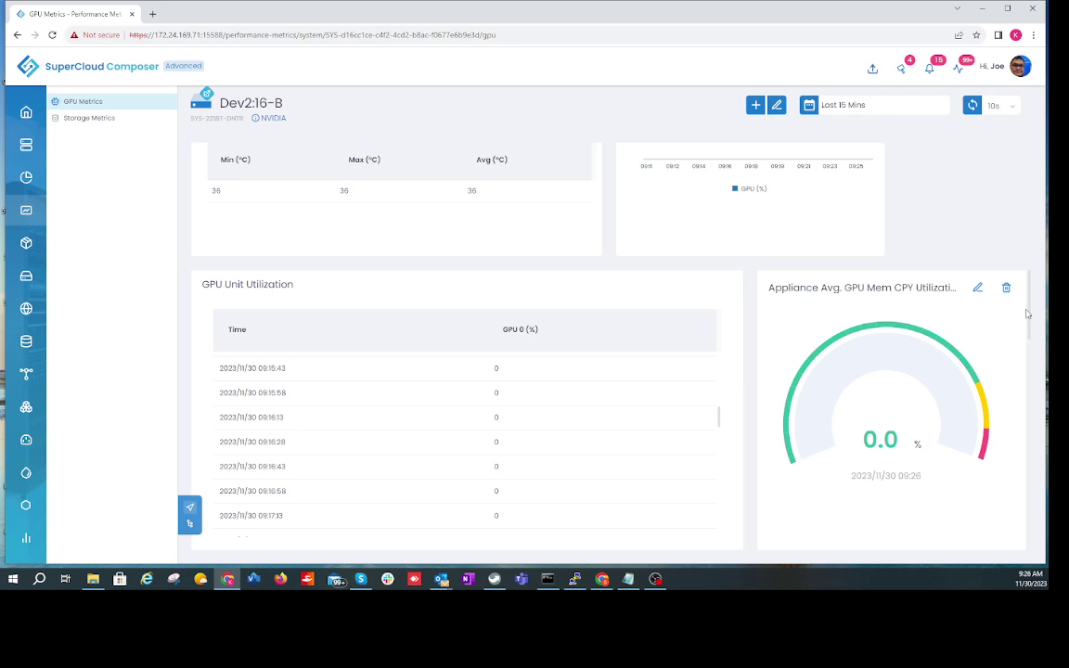
{"action": "scroll", "coordinate": [1025, 320], "scroll_direction": "down", "scroll_amount": 6}
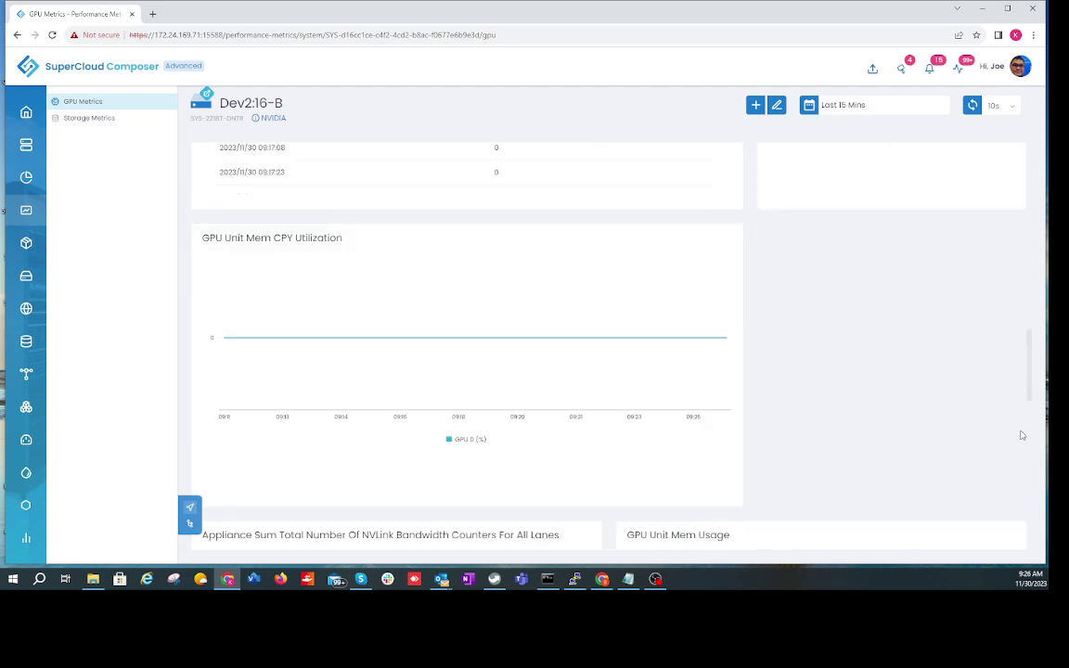
{"action": "scroll", "coordinate": [1016, 478], "scroll_direction": "down", "scroll_amount": 5}
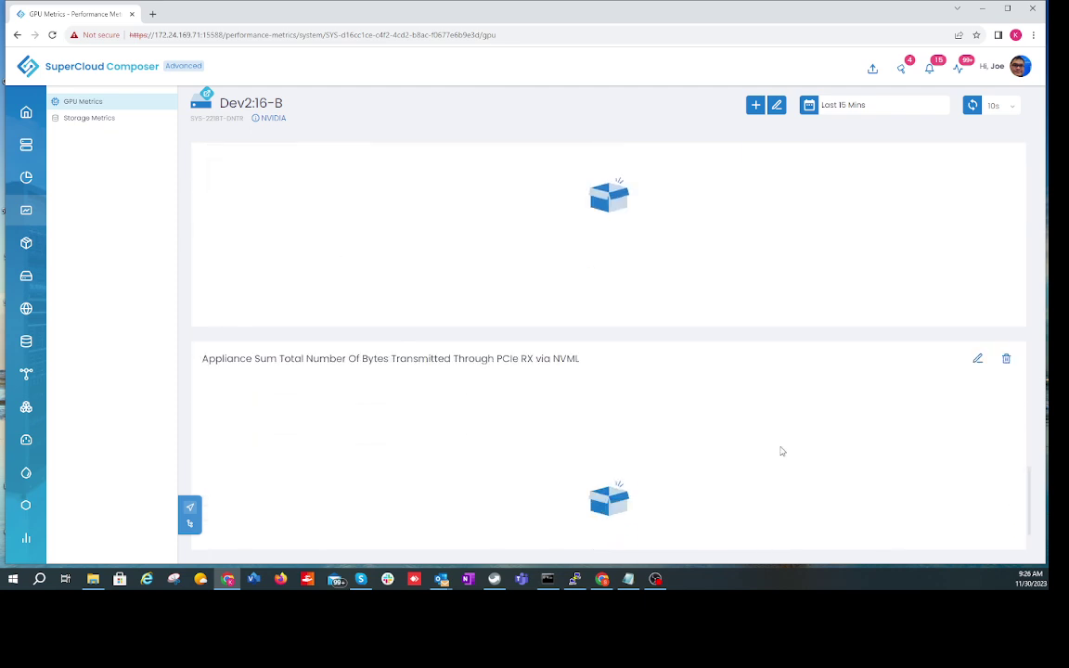
{"action": "scroll", "coordinate": [781, 451], "scroll_direction": "down", "scroll_amount": 1}
{"action": "scroll", "coordinate": [782, 450], "scroll_direction": "up", "scroll_amount": 8}
{"action": "scroll", "coordinate": [781, 451], "scroll_direction": "up", "scroll_amount": 10}
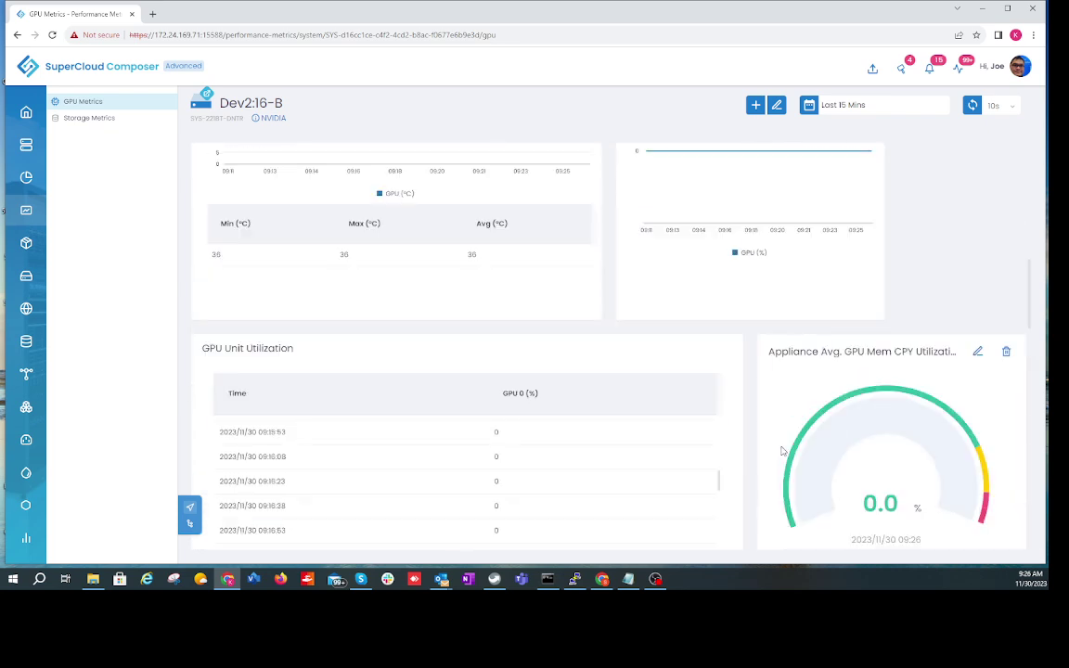
{"action": "scroll", "coordinate": [781, 451], "scroll_direction": "up", "scroll_amount": 2}
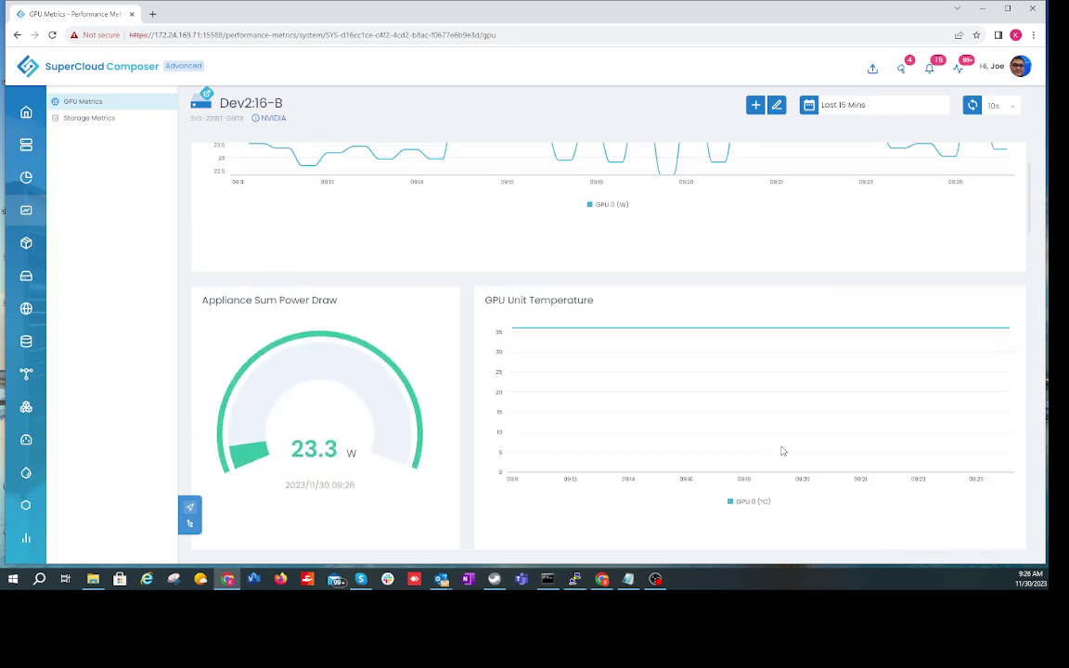
{"action": "scroll", "coordinate": [781, 451], "scroll_direction": "up", "scroll_amount": 3}
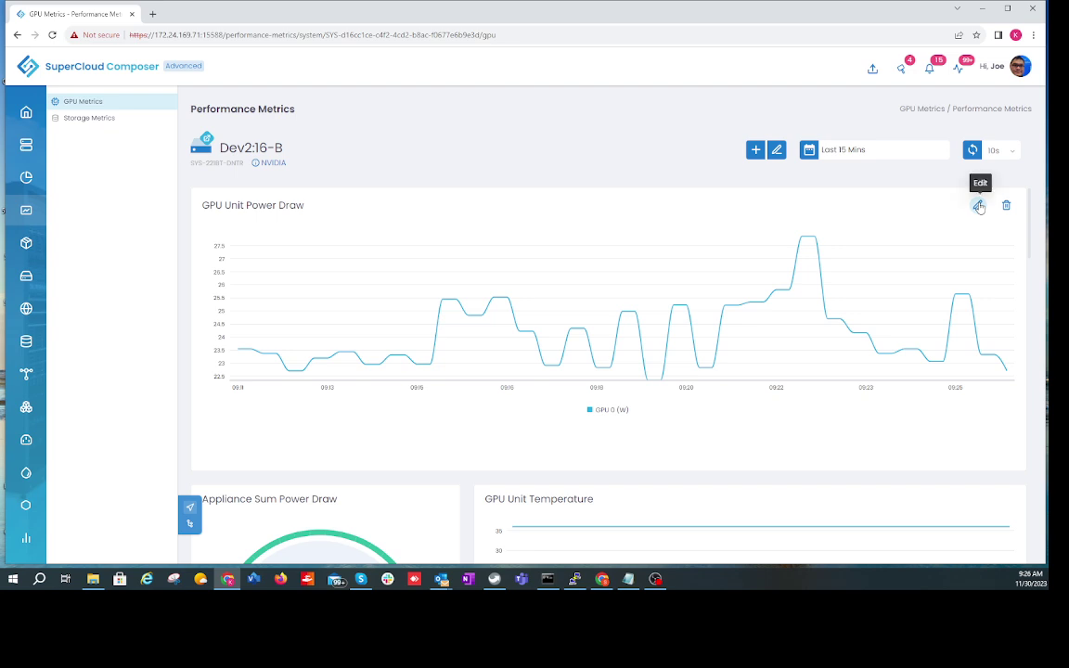
Step: Set the GPU Unit Power Draw widget to Standard chart size and move the Appliance Sum Power Draw gauge beside it
{"action": "left_click", "coordinate": [979, 206]}
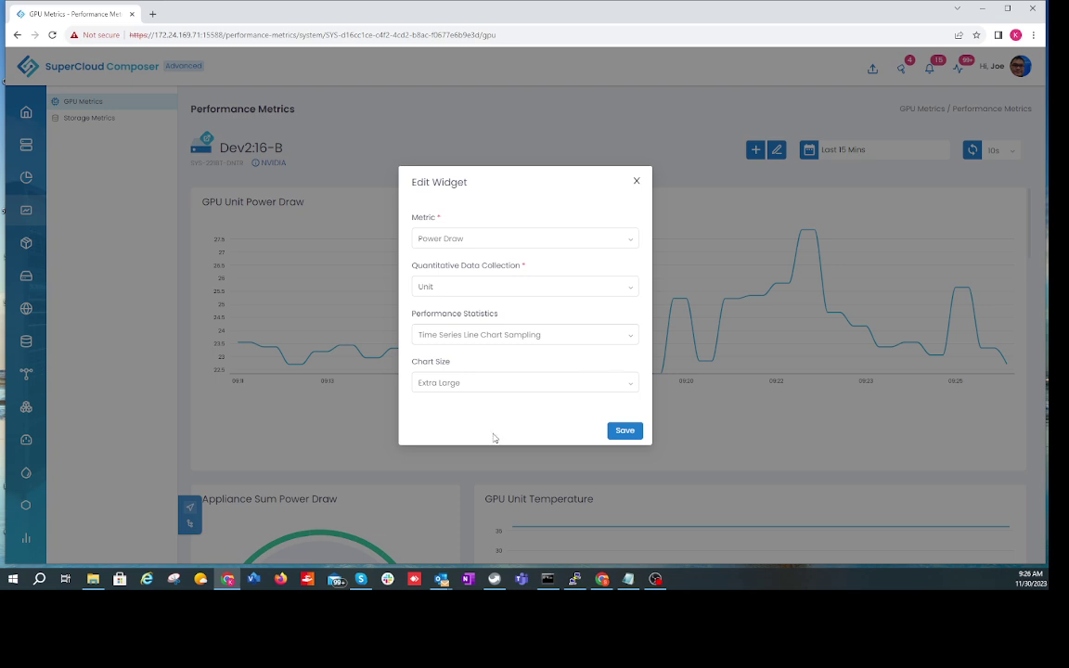
{"action": "left_click", "coordinate": [479, 385]}
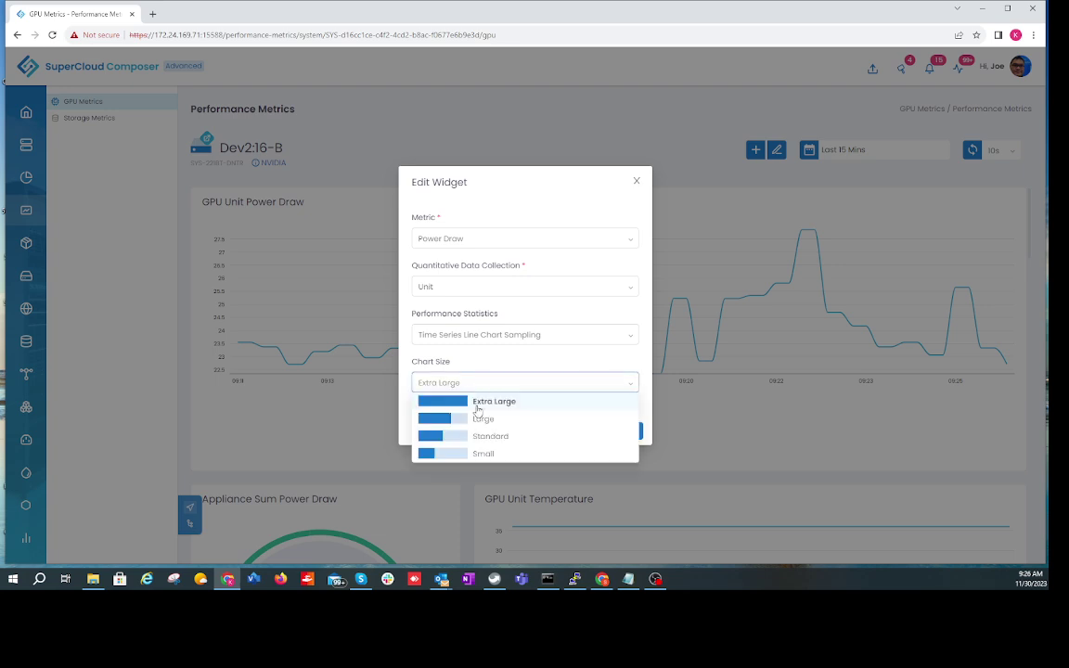
{"action": "left_click", "coordinate": [481, 436]}
{"action": "left_click", "coordinate": [624, 432]}
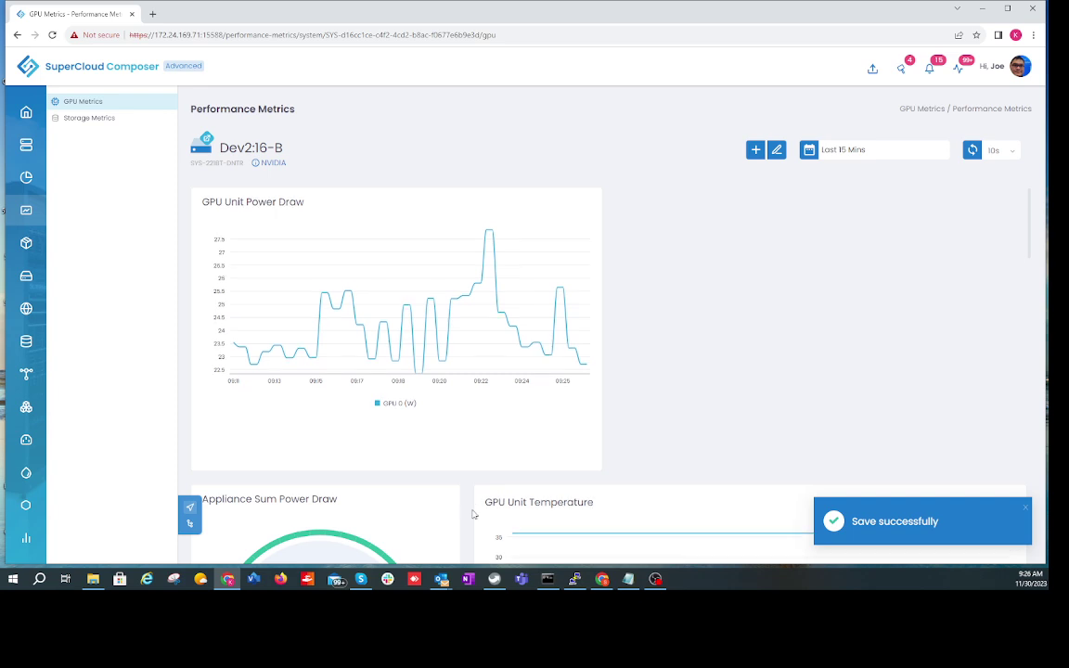
{"action": "mouse_move", "coordinate": [363, 520]}
{"action": "left_mouse_down"}
{"action": "mouse_move", "coordinate": [826, 303]}
{"action": "mouse_move", "coordinate": [839, 236]}
{"action": "left_mouse_up"}
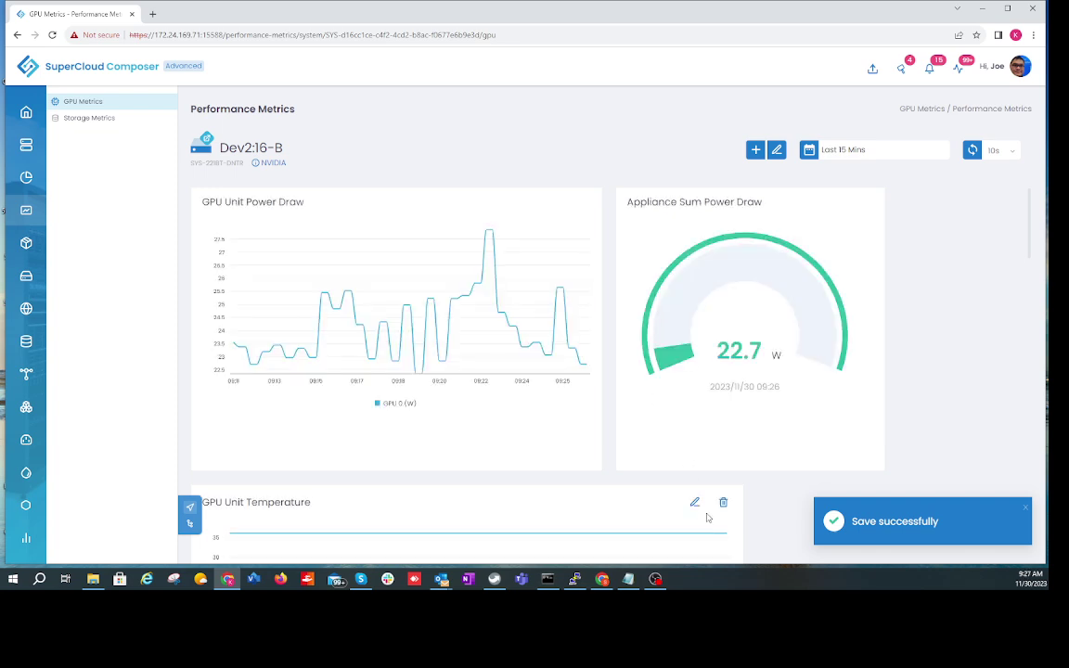
Step: Set the GPU Unit Temperature widget to Small chart size and move it beside the GPU Unit Power Draw chart
{"action": "left_click", "coordinate": [696, 504]}
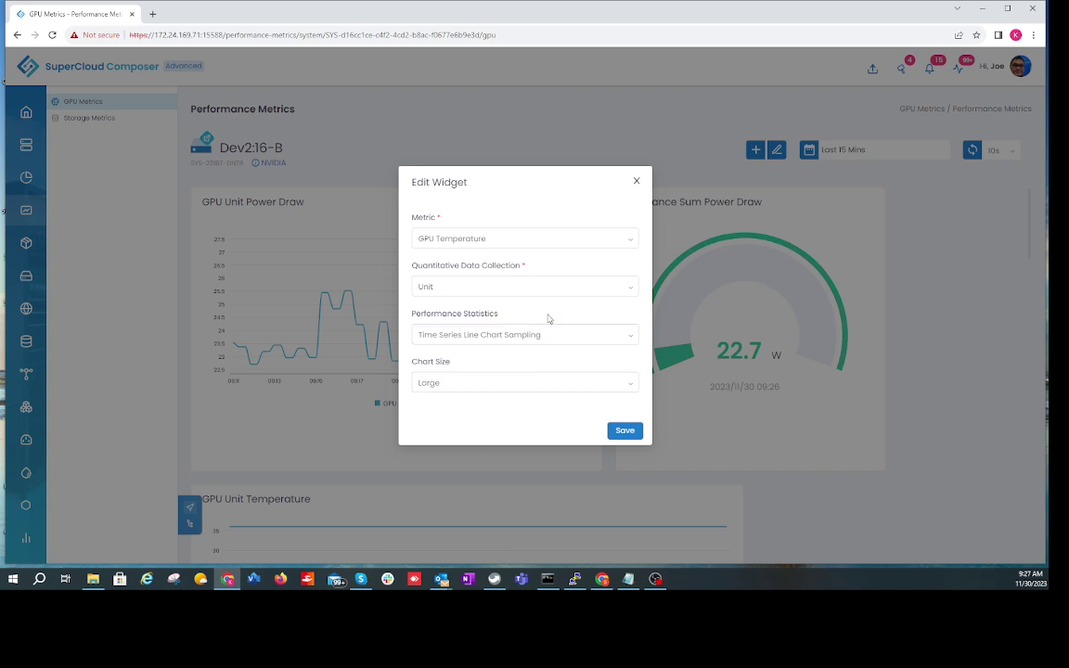
{"action": "left_click", "coordinate": [537, 384]}
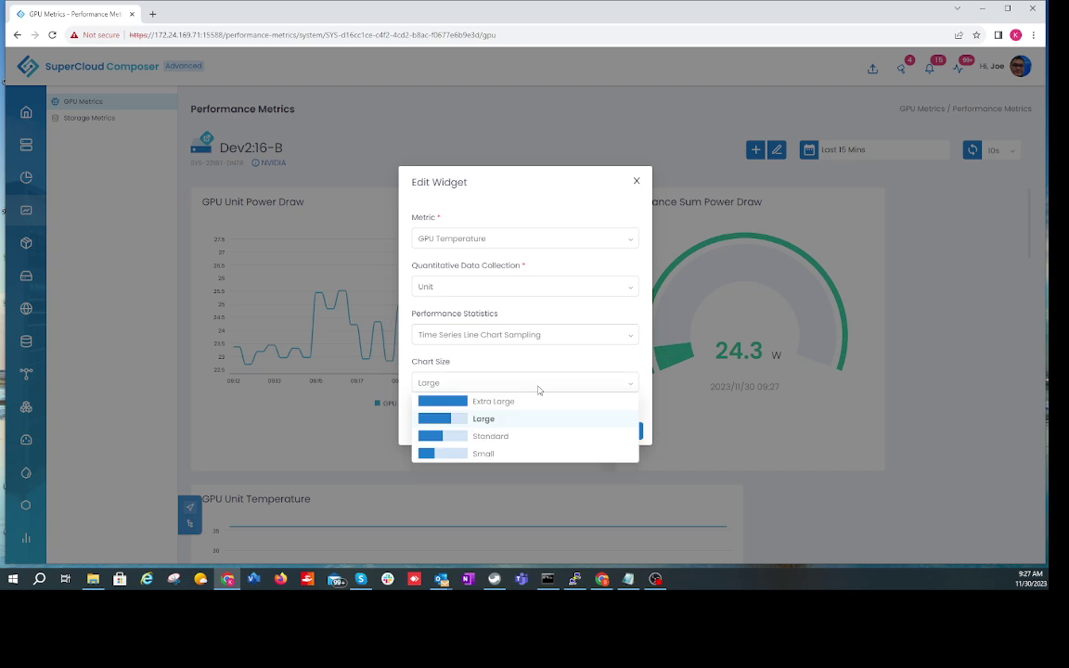
{"action": "left_click", "coordinate": [502, 454]}
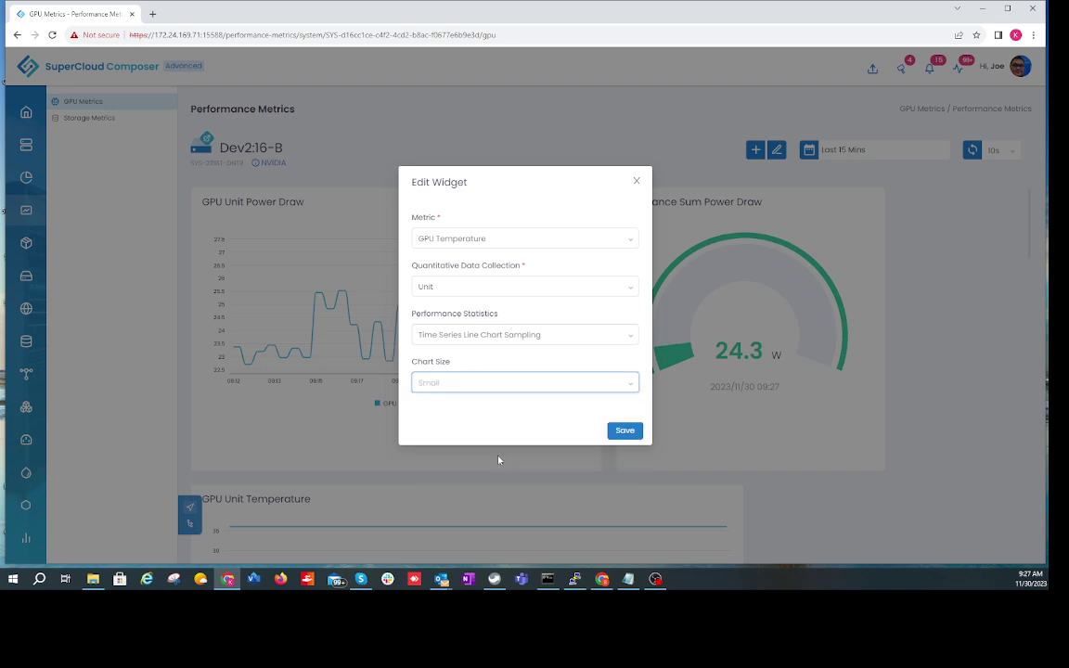
{"action": "left_click", "coordinate": [624, 432]}
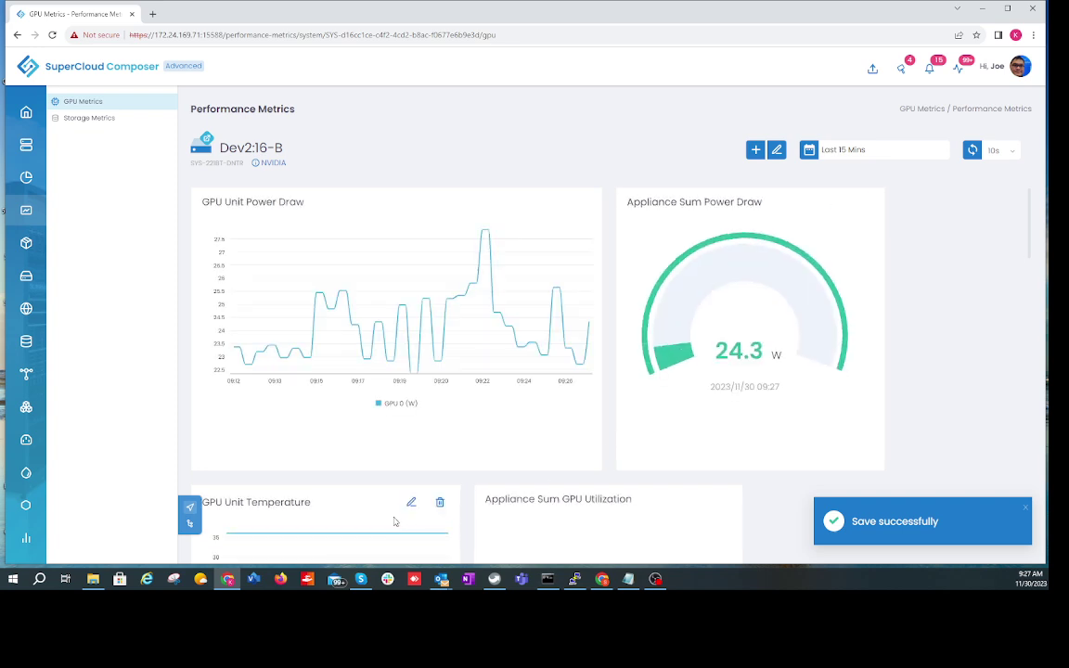
{"action": "left_click_drag", "start_coordinate": [877, 312], "coordinate": [966, 248]}
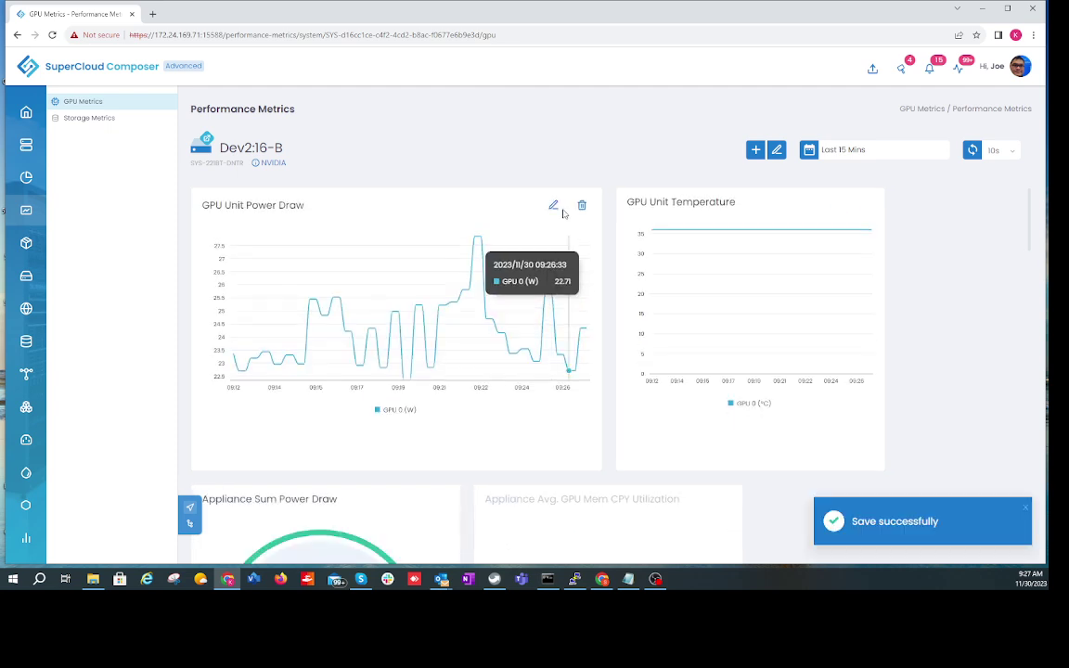
Step: Set the GPU Unit Power Draw widget's chart size to Small and save the change
{"action": "left_click", "coordinate": [554, 206]}
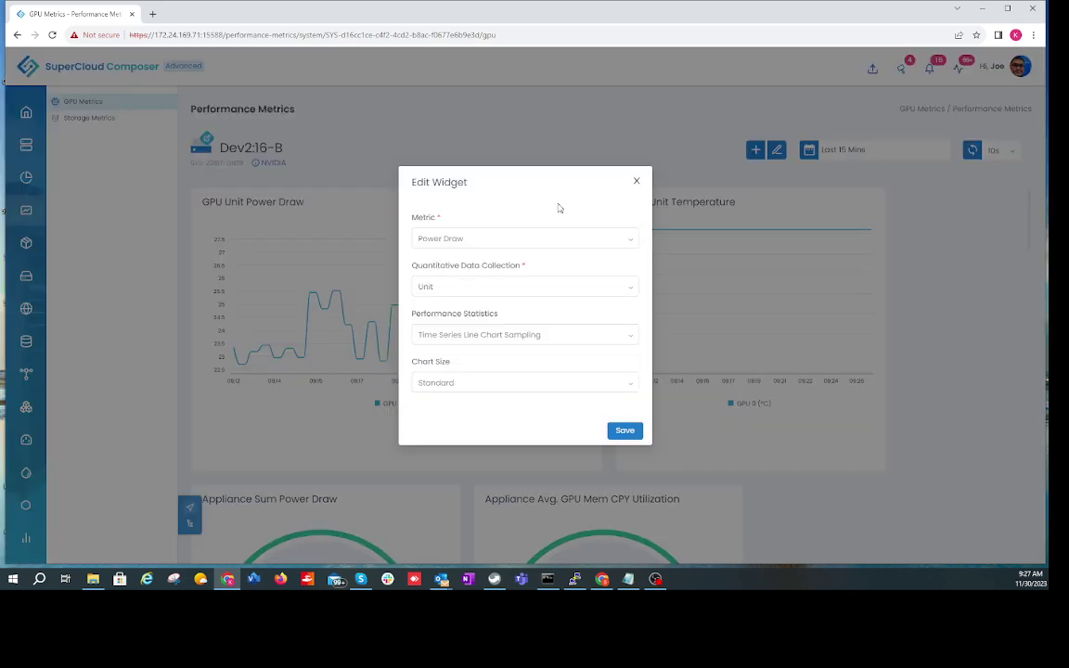
{"action": "left_click", "coordinate": [547, 382]}
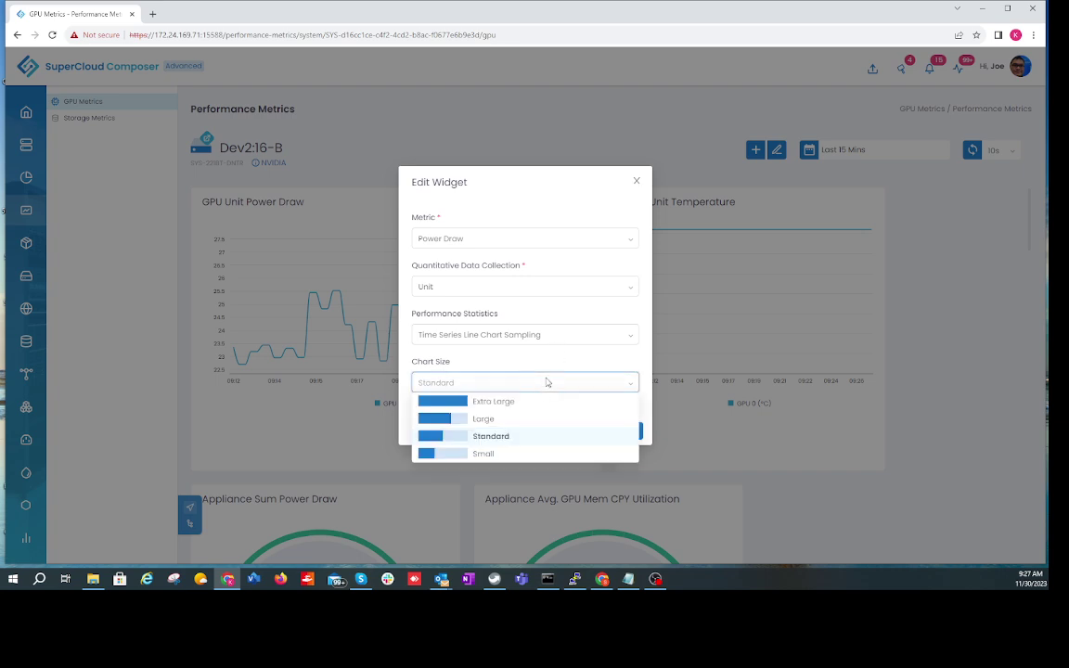
{"action": "left_click", "coordinate": [501, 453]}
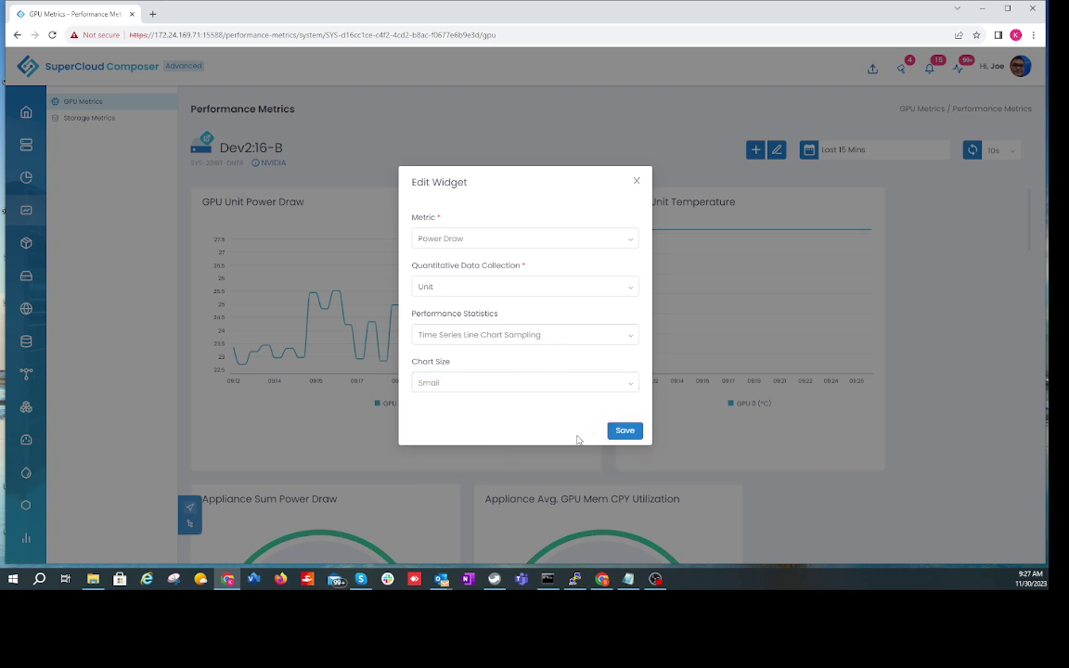
{"action": "left_click", "coordinate": [621, 433]}
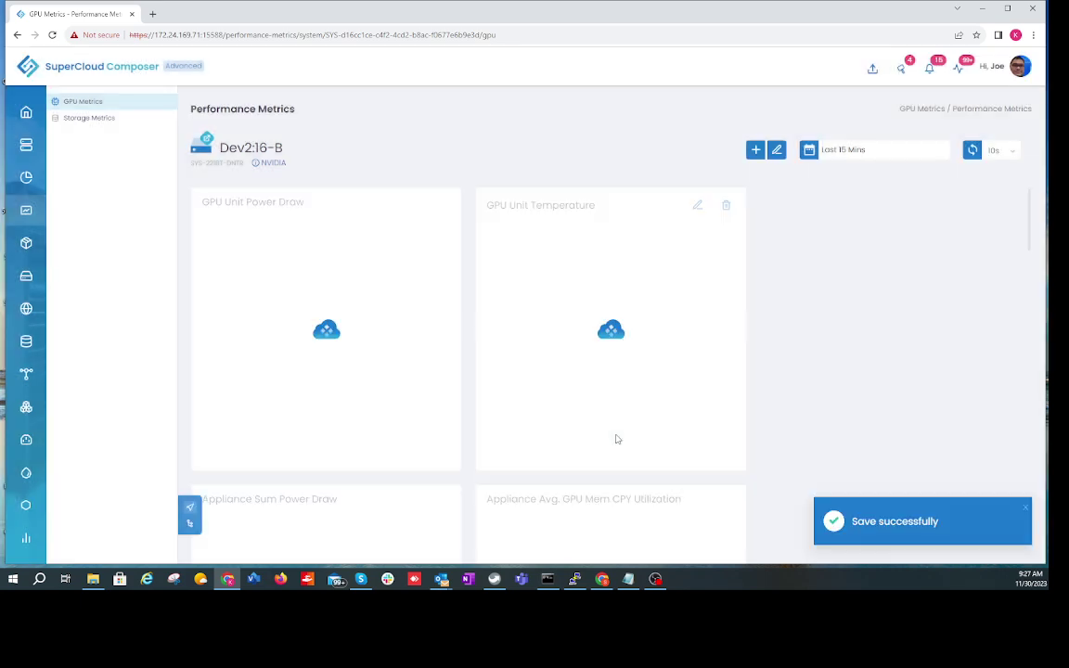
Step: Move the Appliance Sum Power Draw gauge up beside the GPU Unit Temperature chart
{"action": "mouse_move", "coordinate": [367, 502]}
{"action": "left_mouse_down"}
{"action": "mouse_move", "coordinate": [434, 412]}
{"action": "mouse_move", "coordinate": [835, 337]}
{"action": "mouse_move", "coordinate": [900, 293]}
{"action": "mouse_move", "coordinate": [921, 243]}
{"action": "left_mouse_up"}
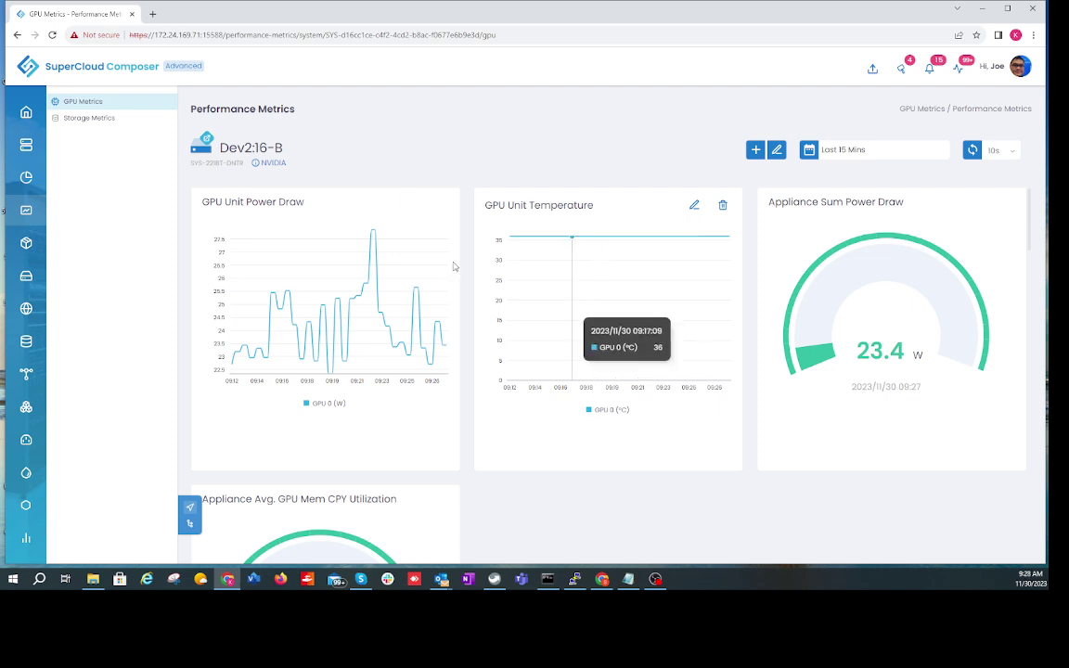
Step: Open the monitoring detail page and search its tree for the appliance IP address 172.24.169.112
{"action": "left_click", "coordinate": [35, 179]}
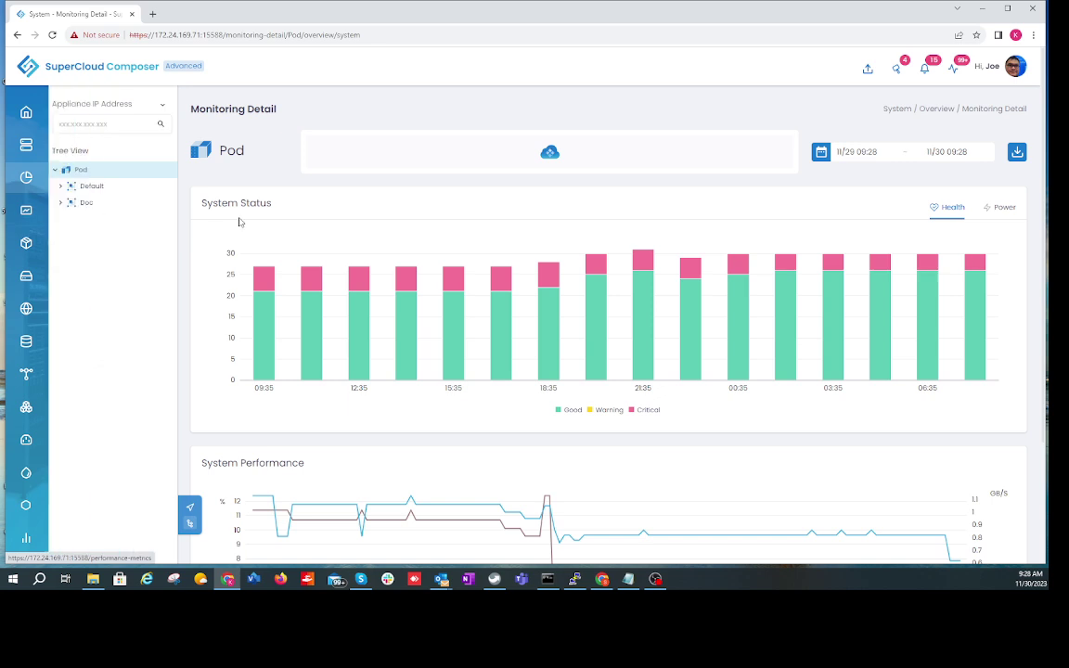
{"action": "left_click", "coordinate": [59, 123]}
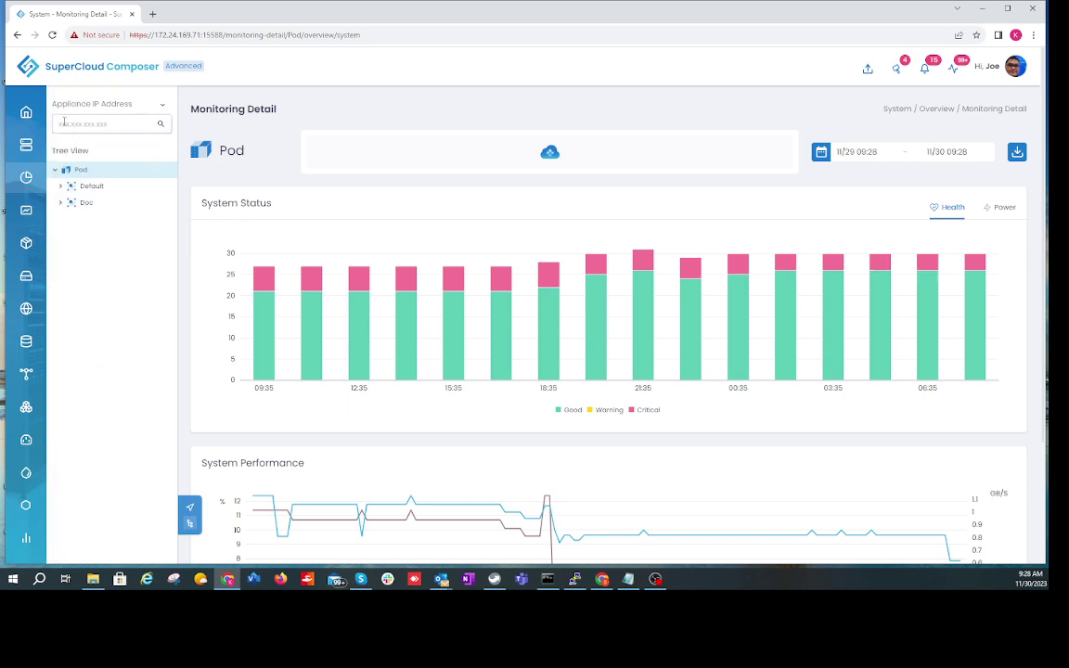
{"action": "type", "text": "72.24.169.112"}
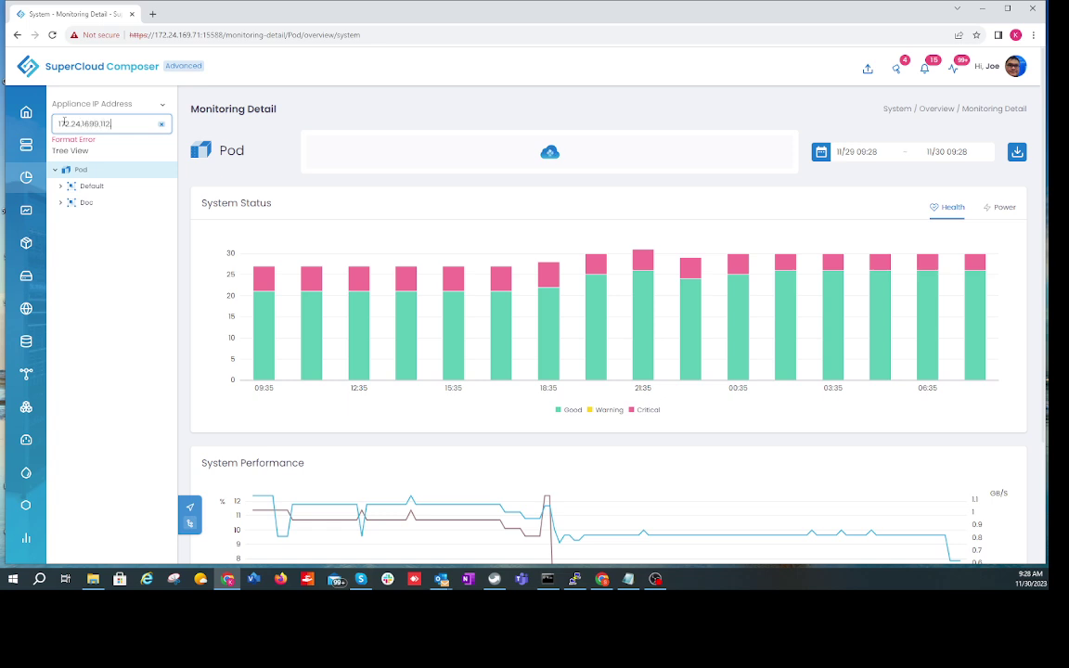
{"action": "key", "text": "BackSpace"}
{"action": "key", "text": "Left"}
{"action": "key", "text": "Left"}
{"action": "key", "text": "Left"}
{"action": "key", "text": "Left"}
{"action": "key", "text": "BackSpace"}
{"action": "key", "text": "Right"}
{"action": "key", "text": "Right"}
{"action": "key", "text": "Right"}
{"action": "key", "text": "Right"}
{"action": "key", "text": "BackSpace"}
{"action": "key", "text": "BackSpace"}
{"action": "key", "text": "BackSpace"}
{"action": "key", "text": "BackSpace"}
{"action": "key", "text": "BackSpace"}
{"action": "key", "text": "BackSpace"}
{"action": "key", "text": "BackSpace"}
{"action": "key", "text": "BackSpace"}
{"action": "key", "text": "BackSpace"}
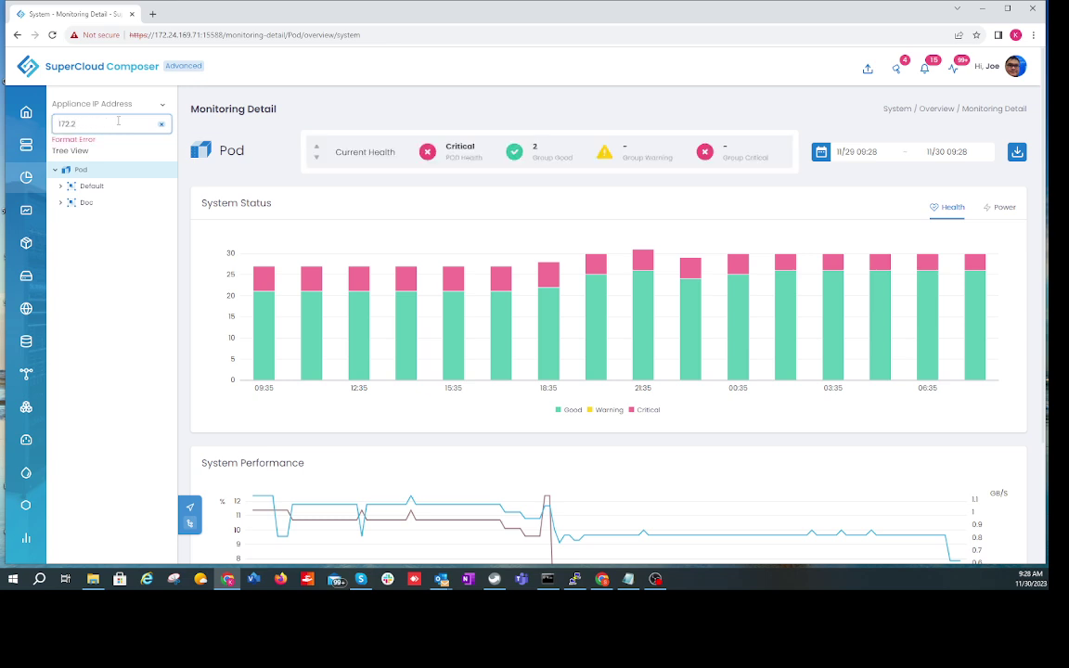
{"action": "type", "text": "4.169.112"}
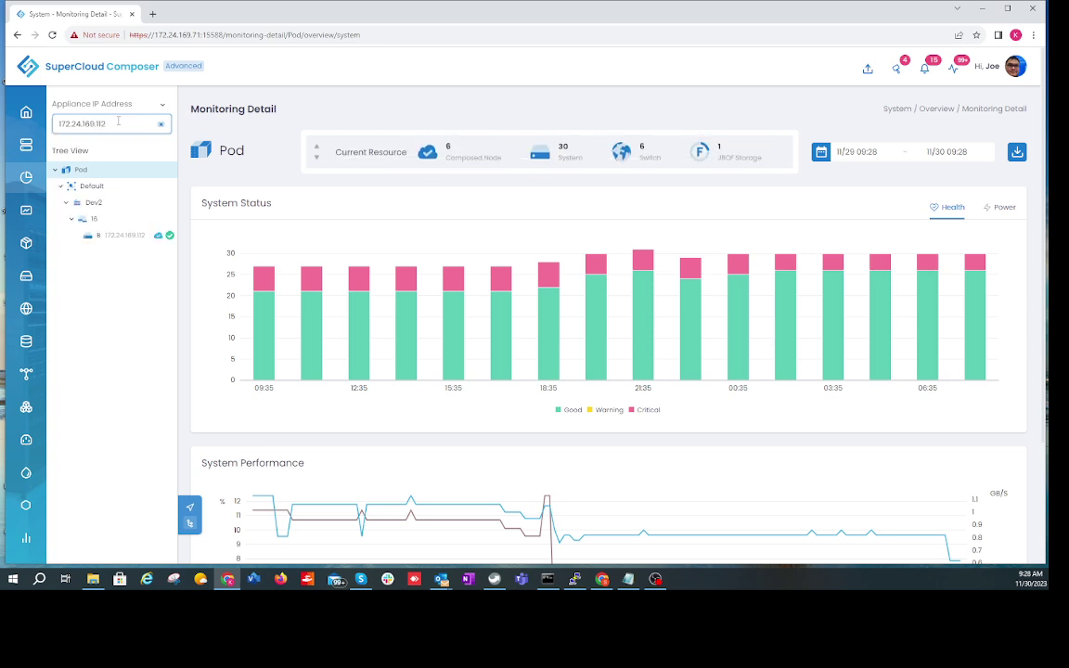
Step: Open the monitoring detail of system B under Dev2 drawer 16 and review its health status and BMC events
{"action": "left_click", "coordinate": [132, 239]}
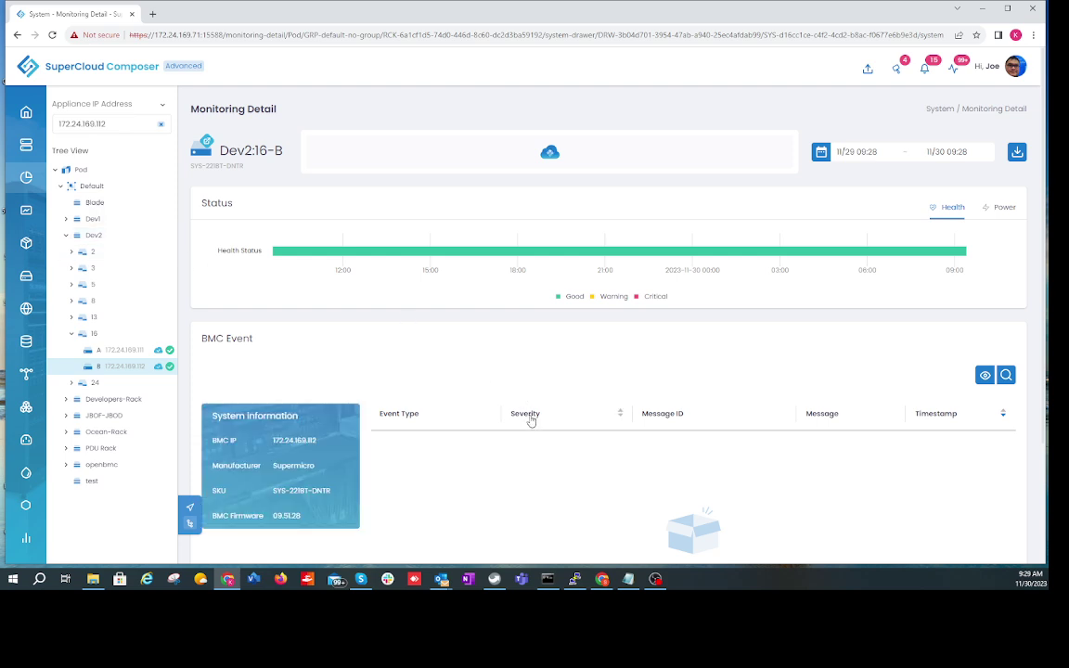
{"action": "scroll", "coordinate": [590, 439], "scroll_direction": "down", "scroll_amount": 1}
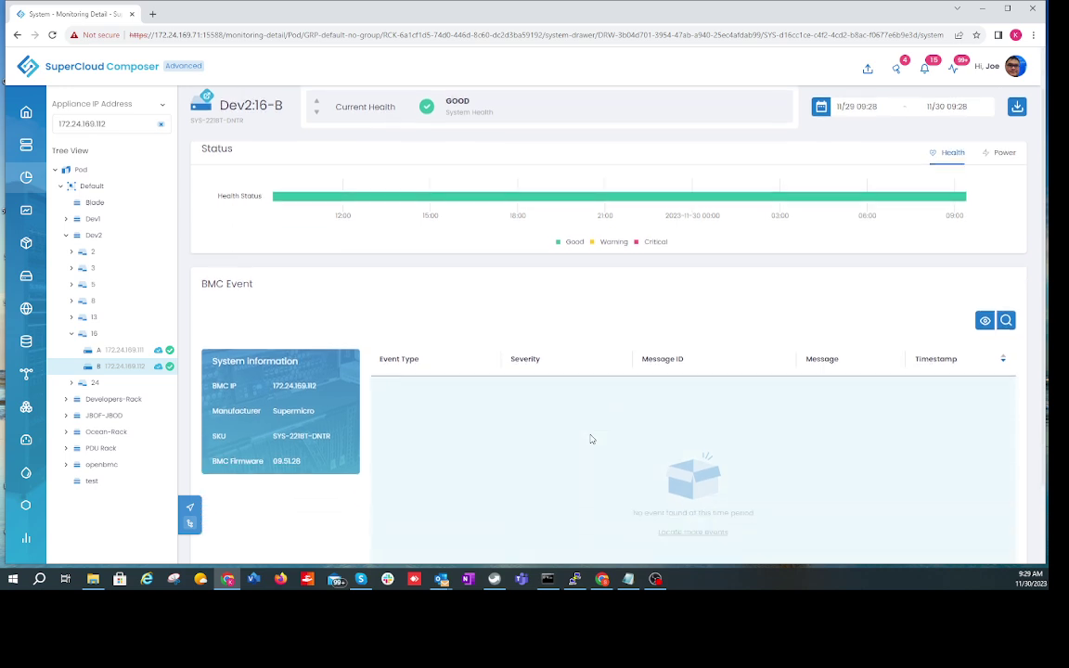
{"action": "scroll", "coordinate": [590, 439], "scroll_direction": "down", "scroll_amount": 1}
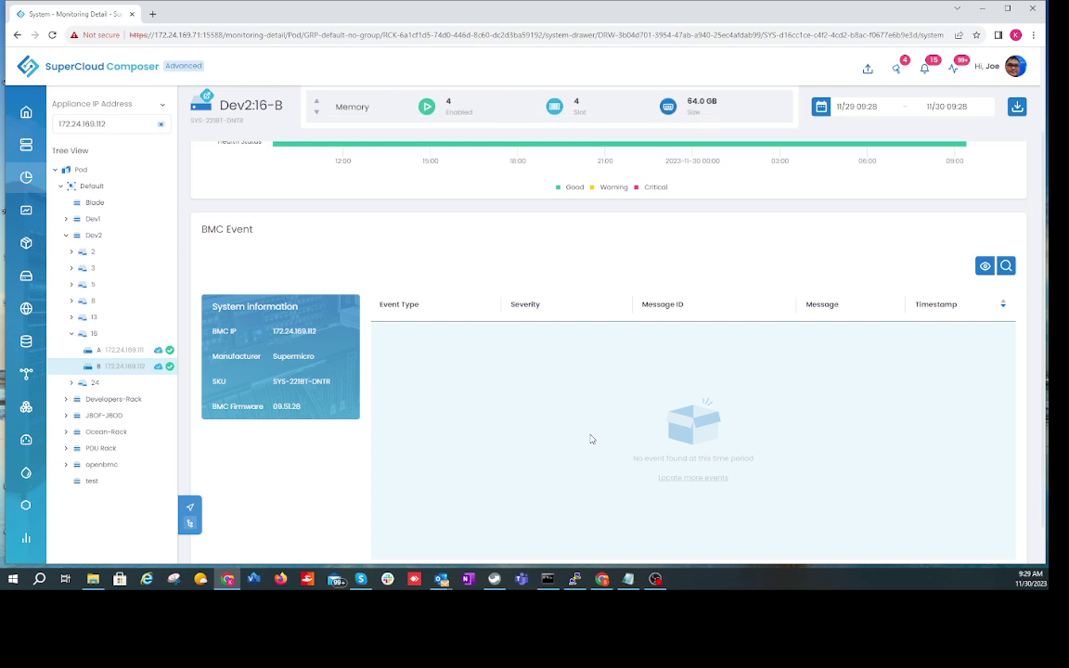
Step: Locate more BMC events for Dev2:16-B, review the event list and inspect the date range calendar
{"action": "left_click", "coordinate": [679, 481]}
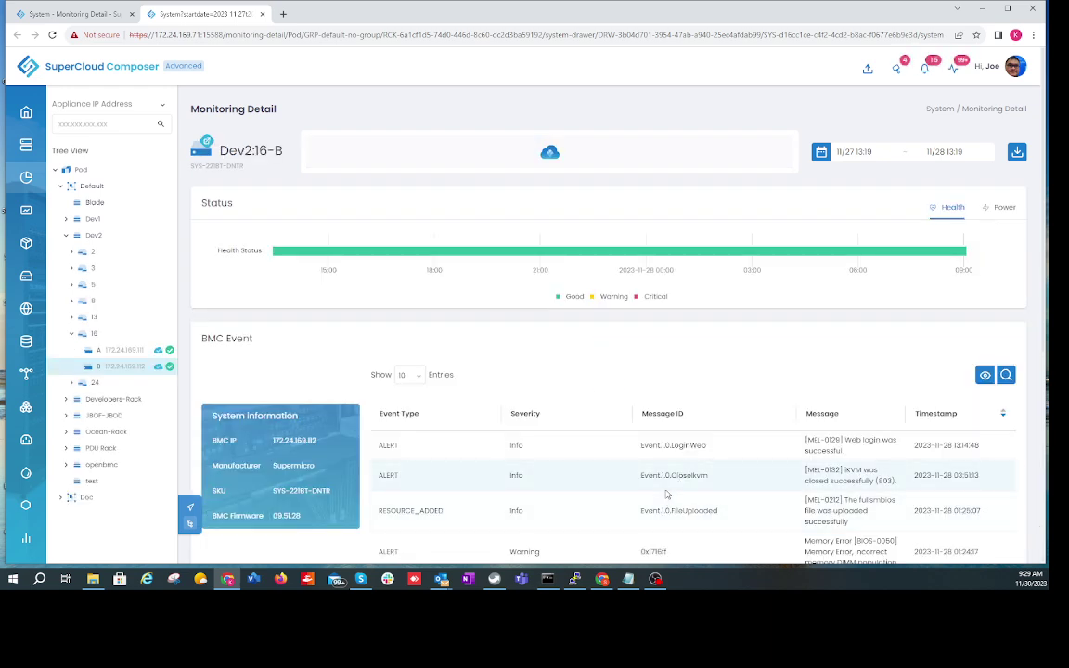
{"action": "scroll", "coordinate": [667, 496], "scroll_direction": "down", "scroll_amount": 3}
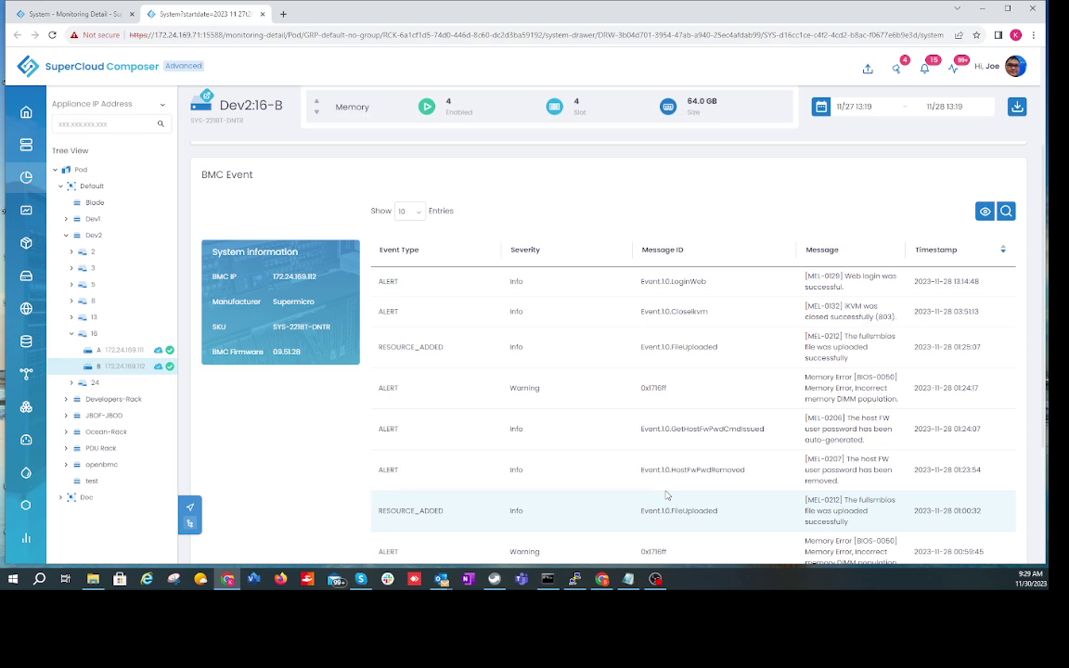
{"action": "scroll", "coordinate": [877, 107], "scroll_direction": "up", "scroll_amount": 1}
{"action": "scroll", "coordinate": [877, 107], "scroll_direction": "up", "scroll_amount": 1}
{"action": "left_click", "coordinate": [878, 107]}
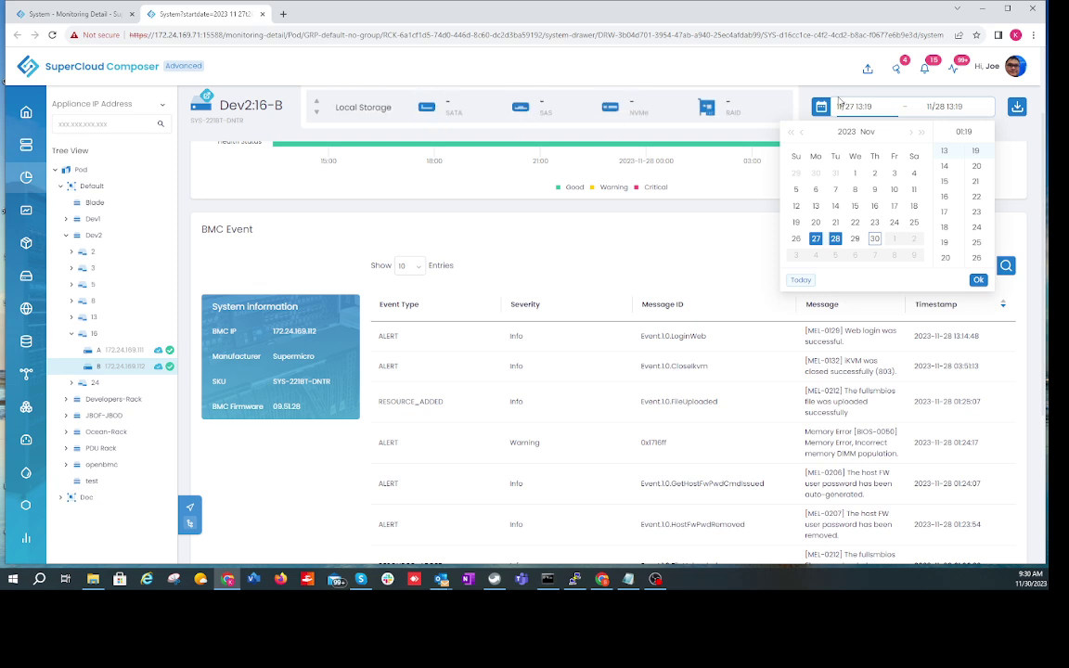
{"action": "left_click", "coordinate": [554, 252]}
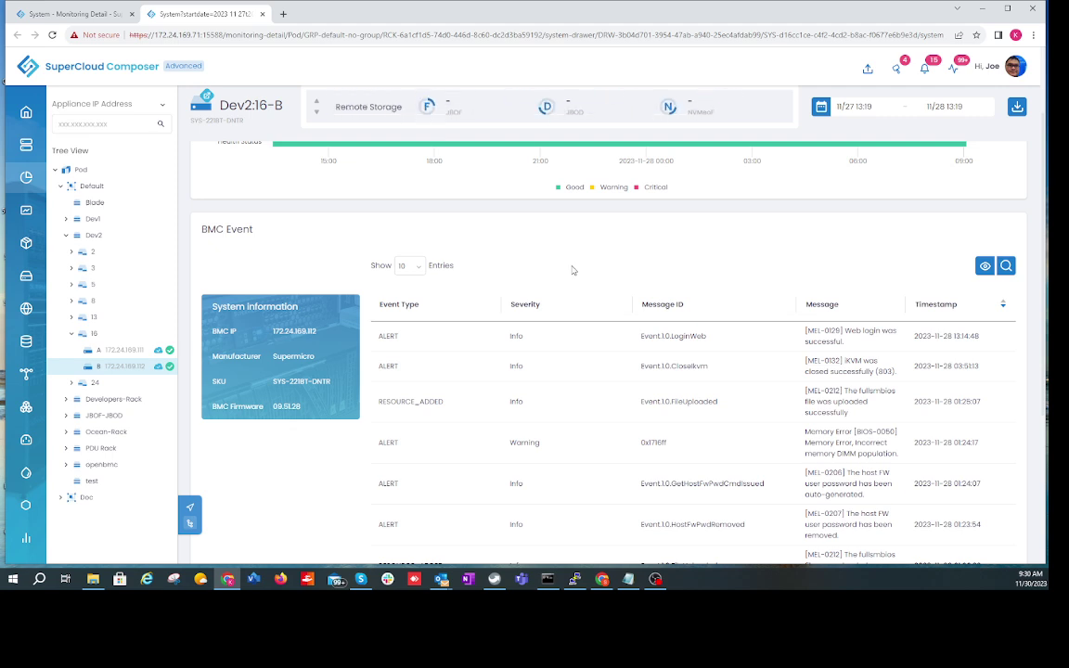
{"action": "scroll", "coordinate": [572, 270], "scroll_direction": "up", "scroll_amount": 1}
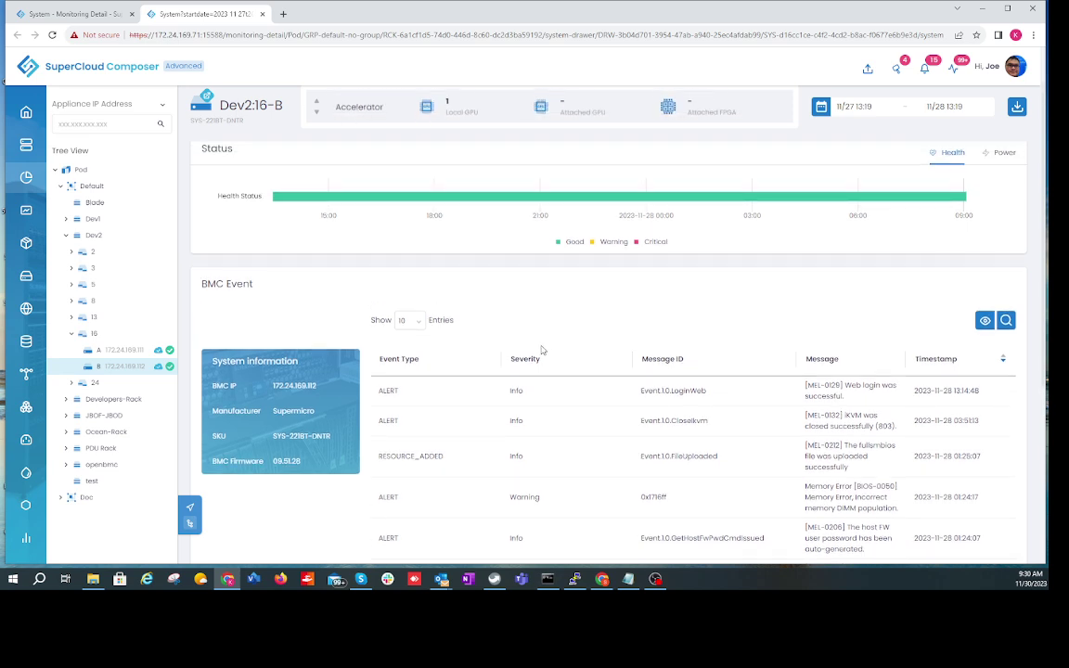
Step: View the system's processor bandwidth chart and the consumed watt chart in CPU2's processor metrics
{"action": "left_click", "coordinate": [190, 508]}
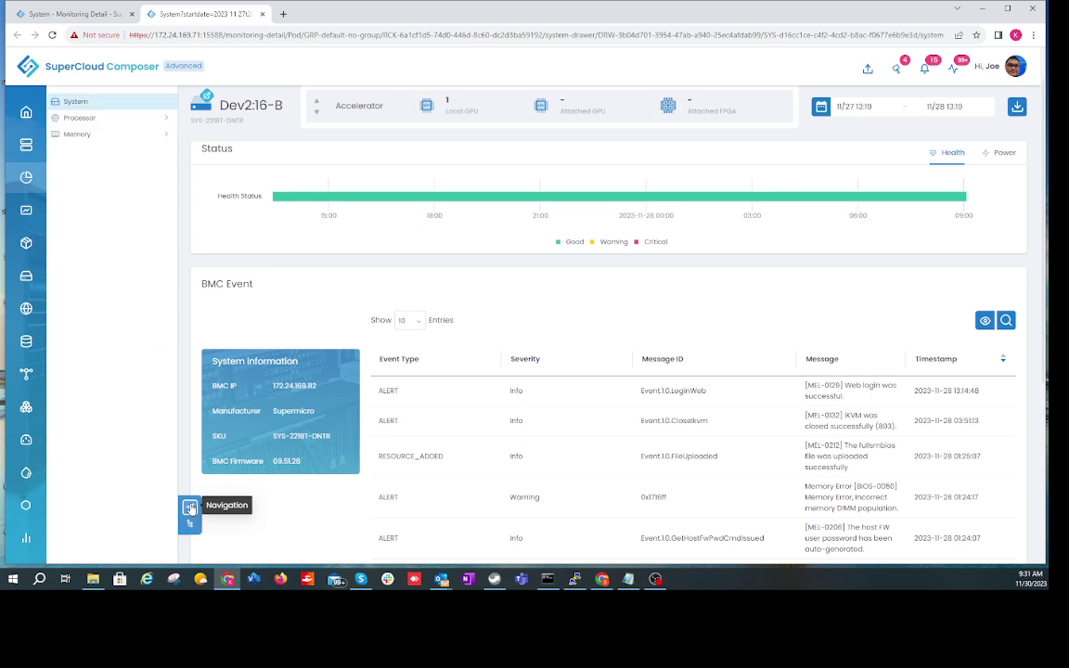
{"action": "left_click", "coordinate": [99, 120]}
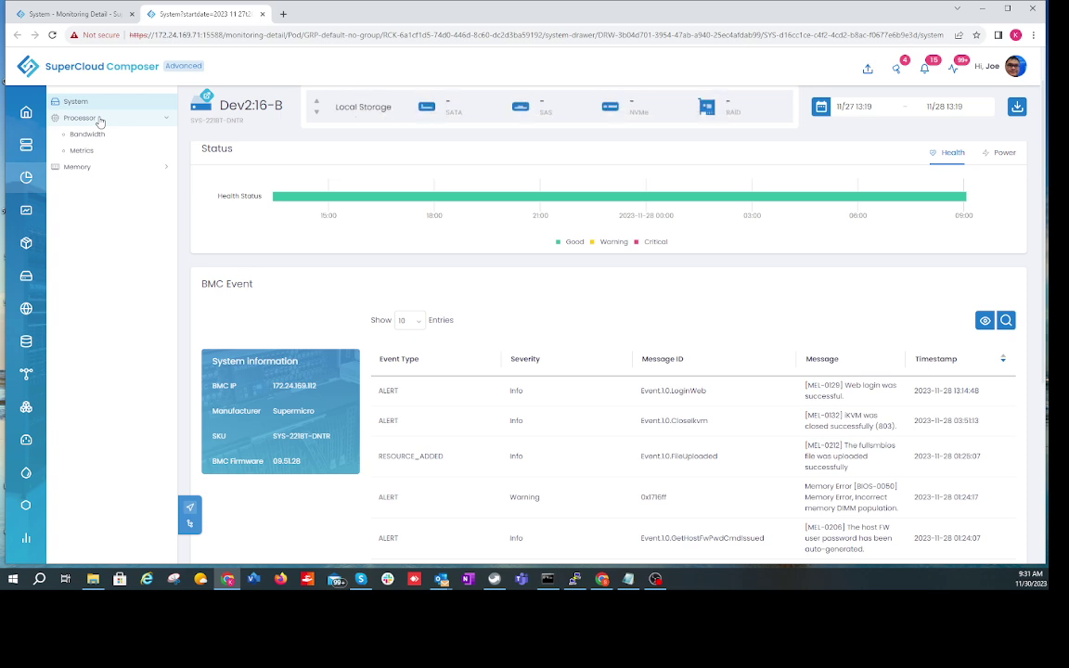
{"action": "left_click", "coordinate": [103, 134]}
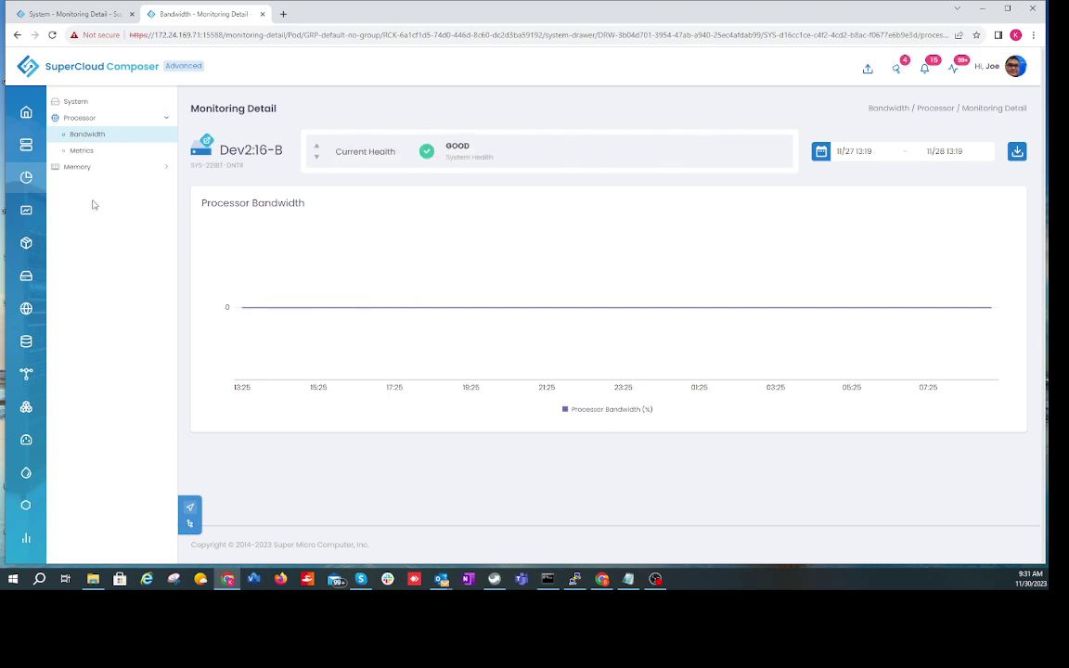
{"action": "left_click", "coordinate": [84, 150]}
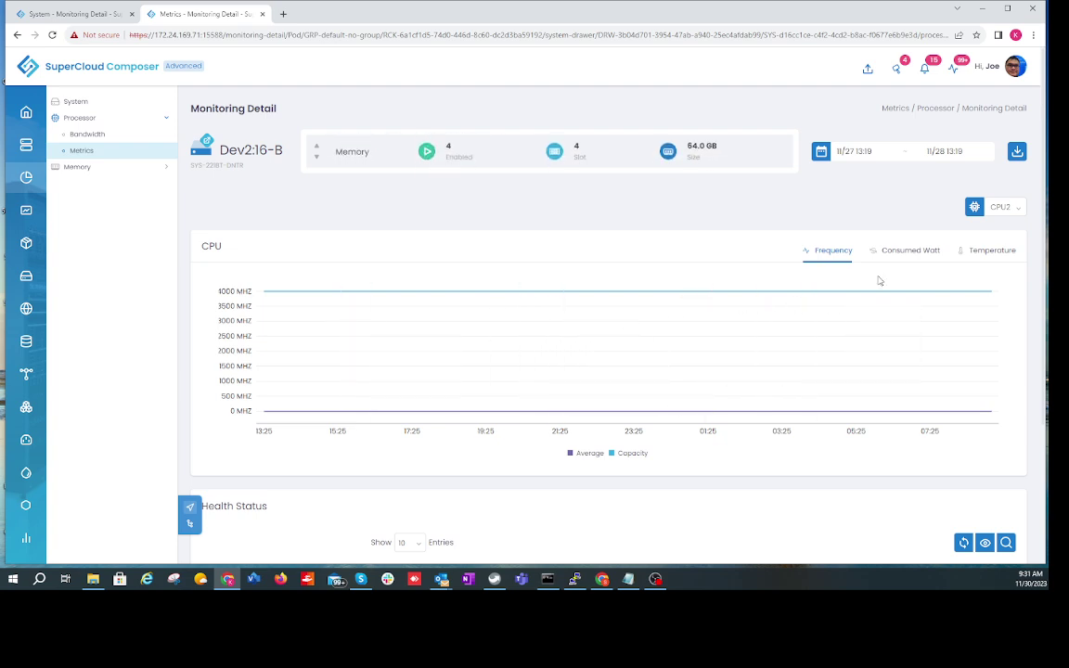
{"action": "left_click", "coordinate": [911, 252]}
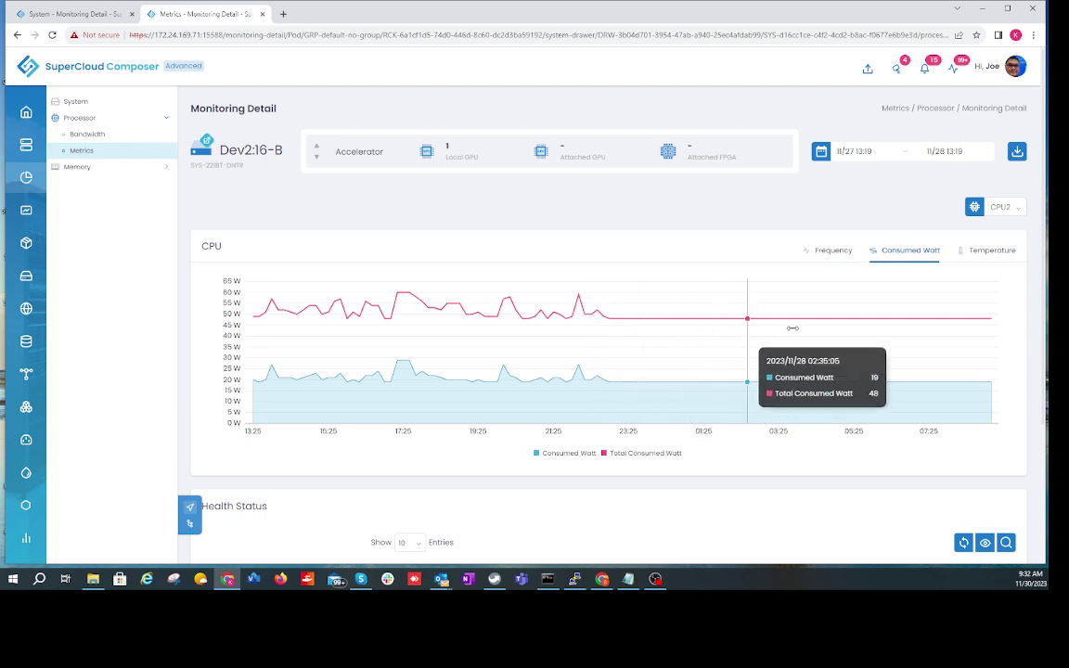
Step: Switch the processor metrics to CPU1 and view its consumed watt and temperature charts
{"action": "left_click", "coordinate": [1000, 206]}
{"action": "left_click", "coordinate": [1000, 240]}
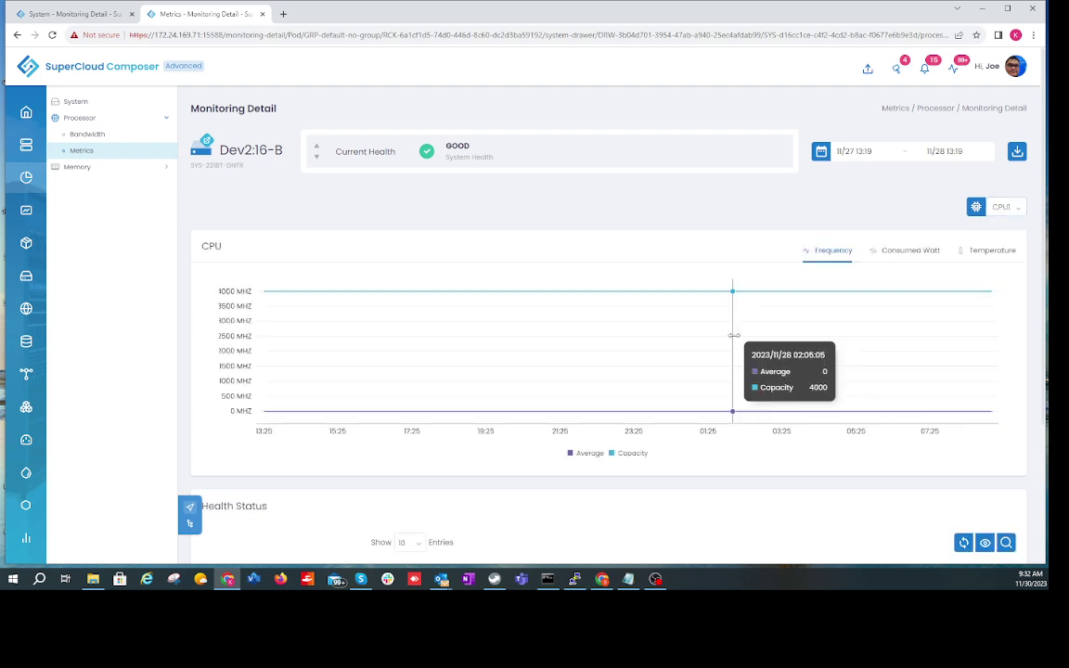
{"action": "left_click", "coordinate": [909, 251]}
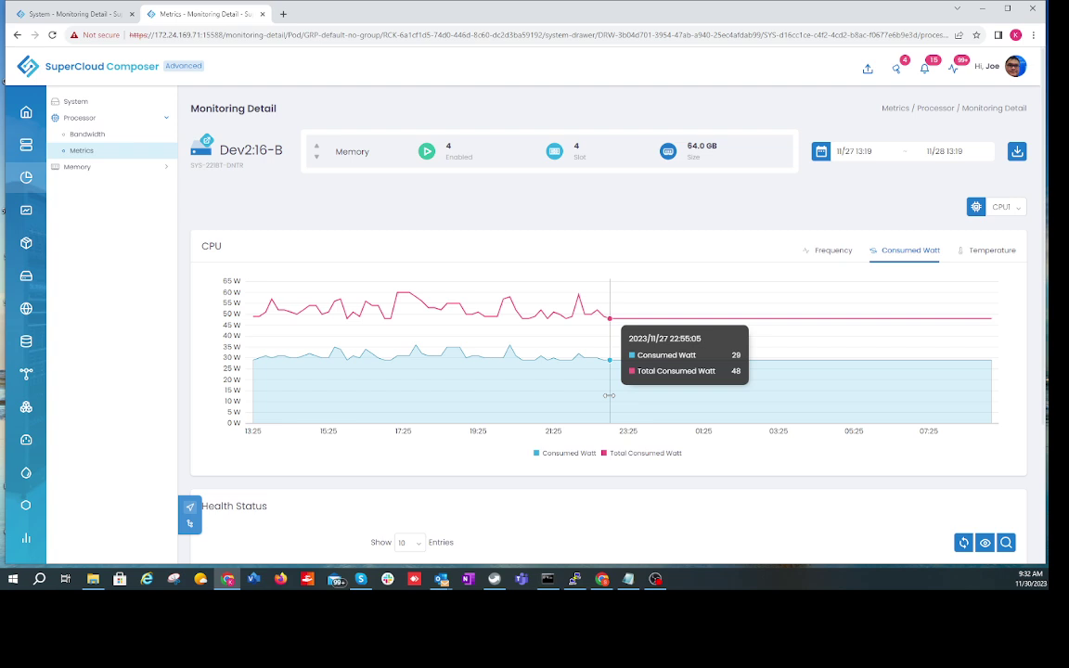
{"action": "left_click", "coordinate": [997, 253]}
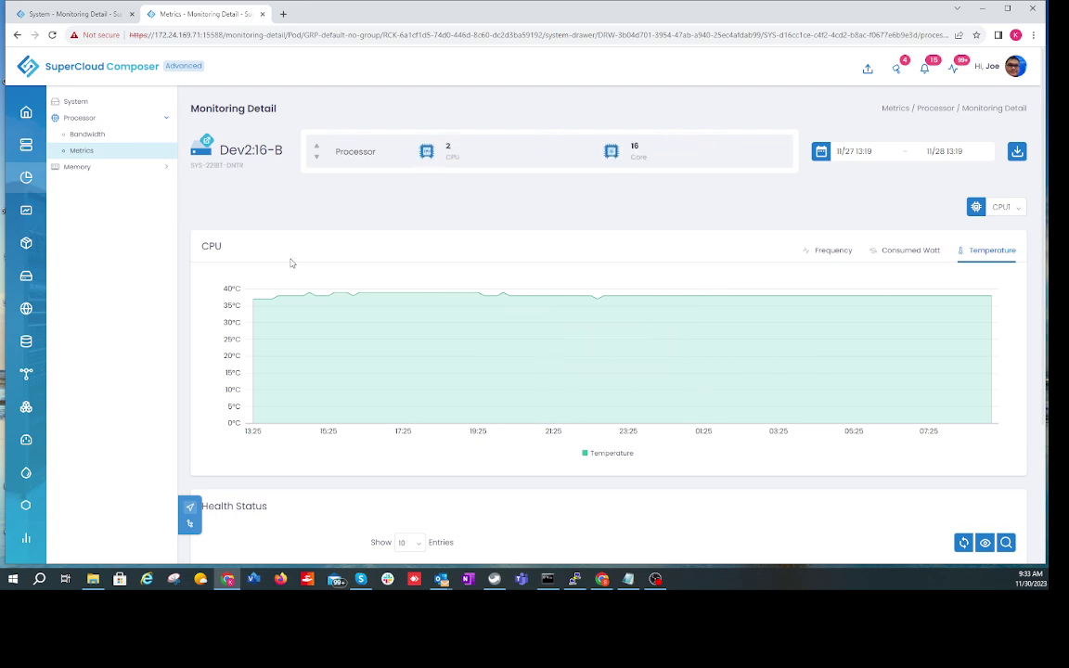
Step: Review the system's memory bandwidth, then its memory metrics for consumed watt, DIMM temperature and health status
{"action": "left_click", "coordinate": [78, 169]}
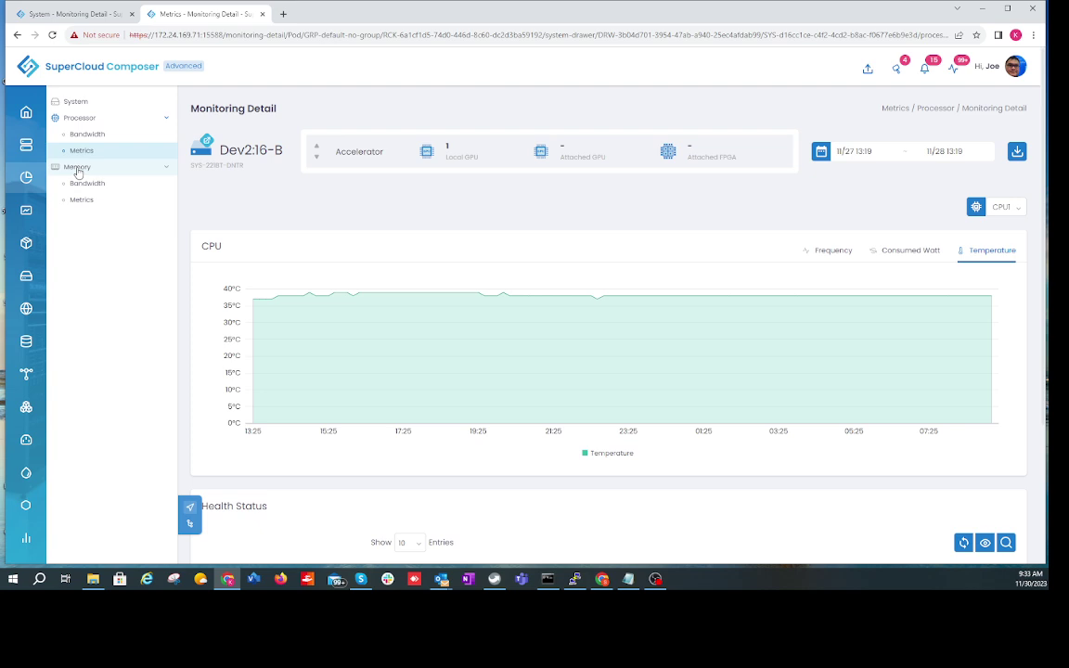
{"action": "left_click", "coordinate": [86, 184]}
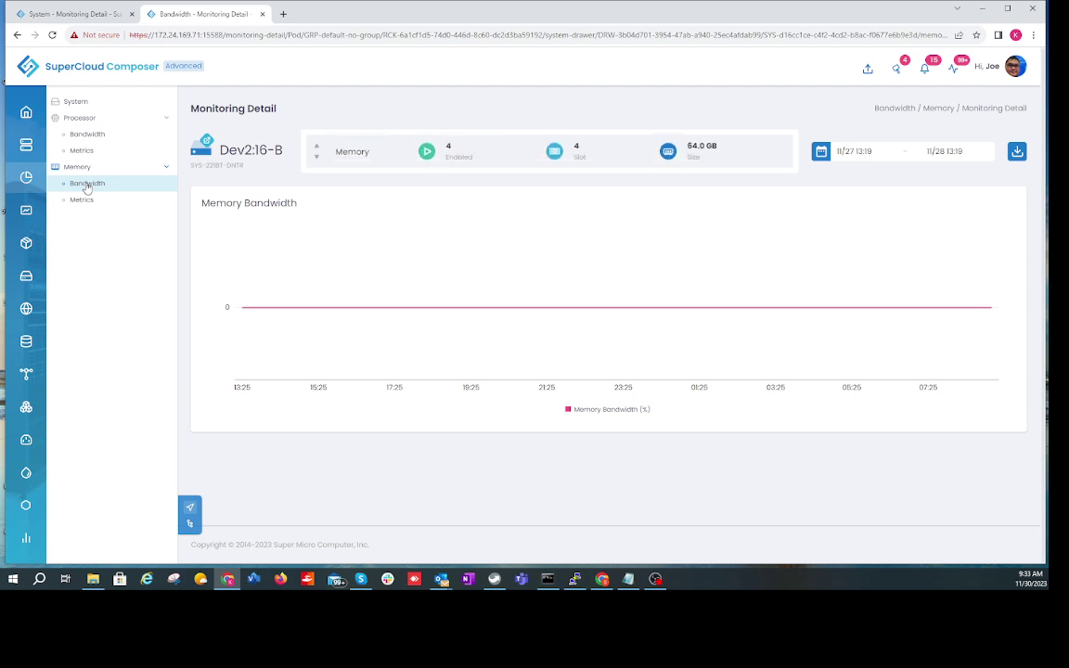
{"action": "left_click", "coordinate": [91, 200]}
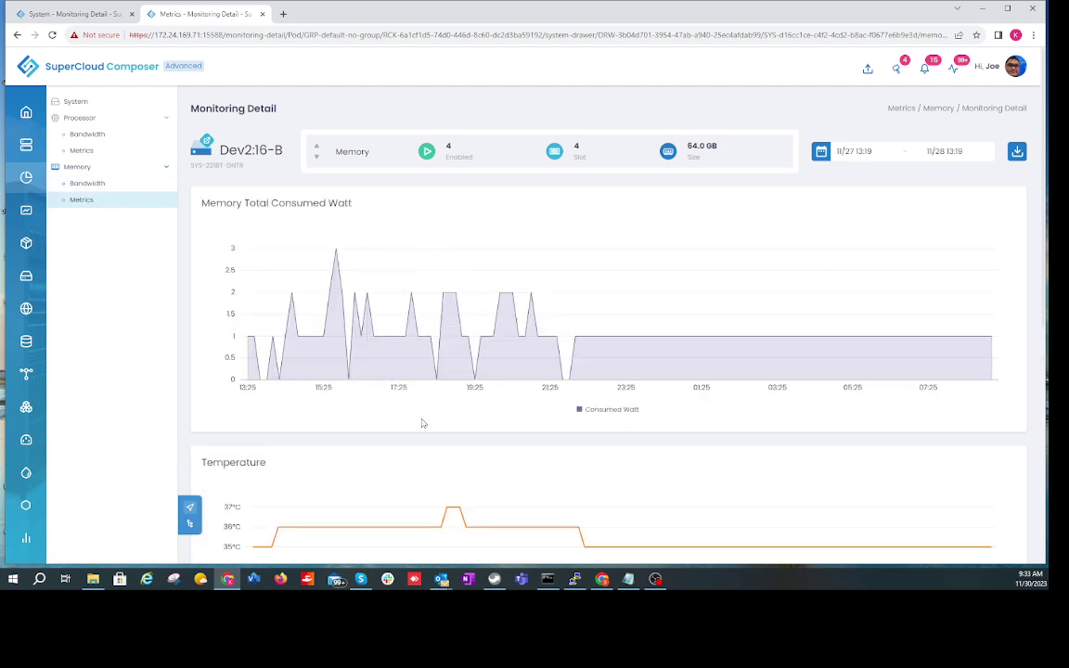
{"action": "scroll", "coordinate": [421, 432], "scroll_direction": "down", "scroll_amount": 2}
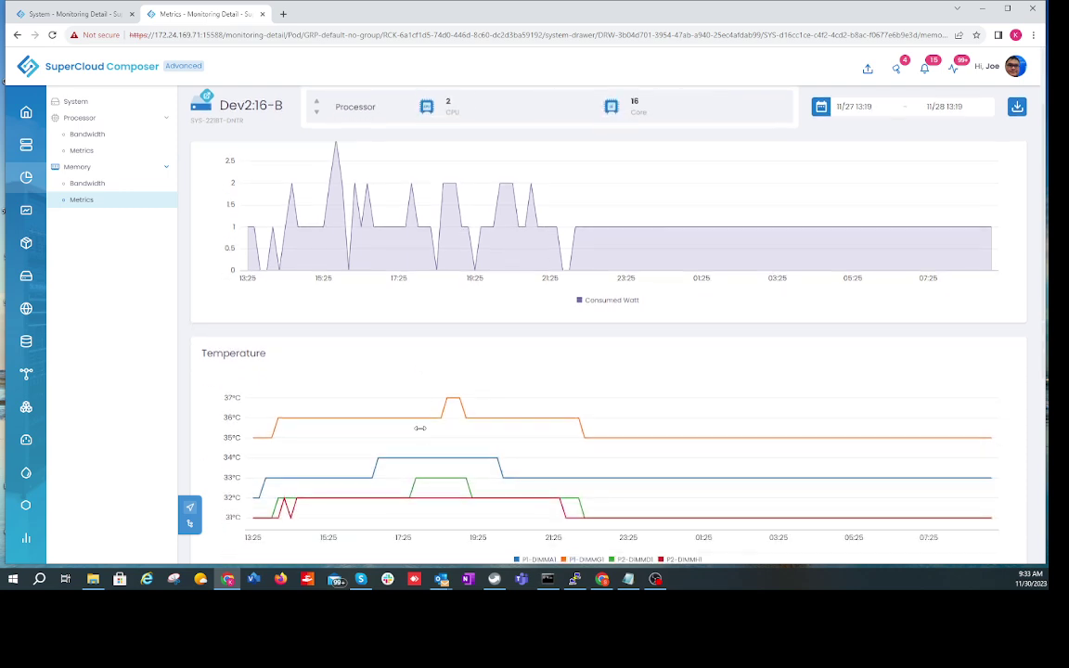
{"action": "scroll", "coordinate": [420, 428], "scroll_direction": "down", "scroll_amount": 1}
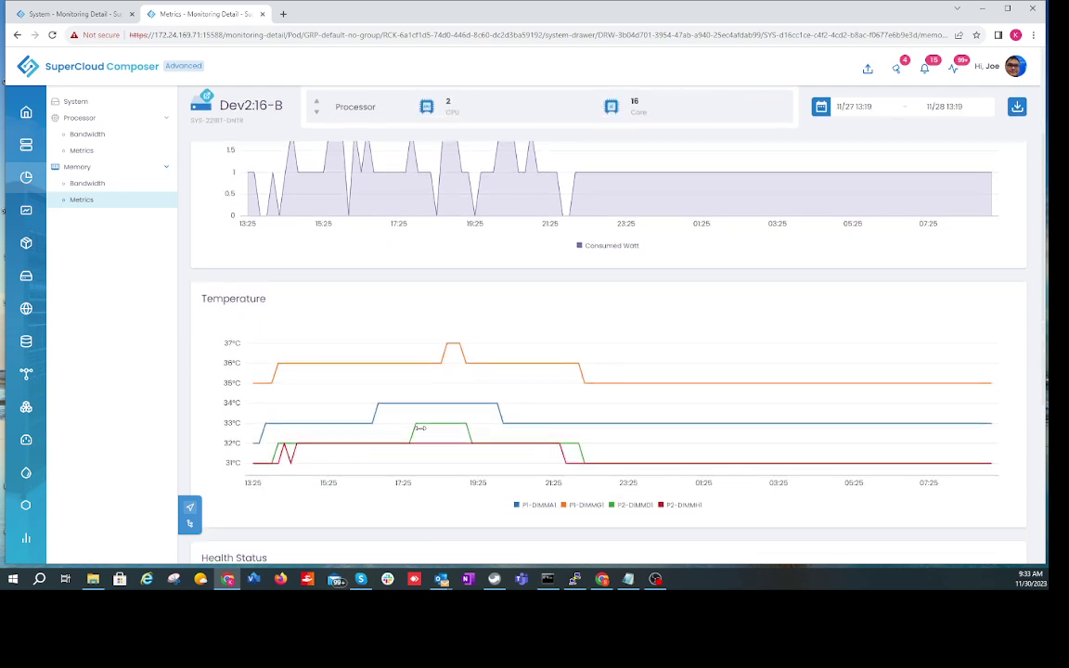
{"action": "mouse_move", "coordinate": [508, 430]}
{"action": "scroll", "coordinate": [507, 430], "scroll_direction": "down", "scroll_amount": 5}
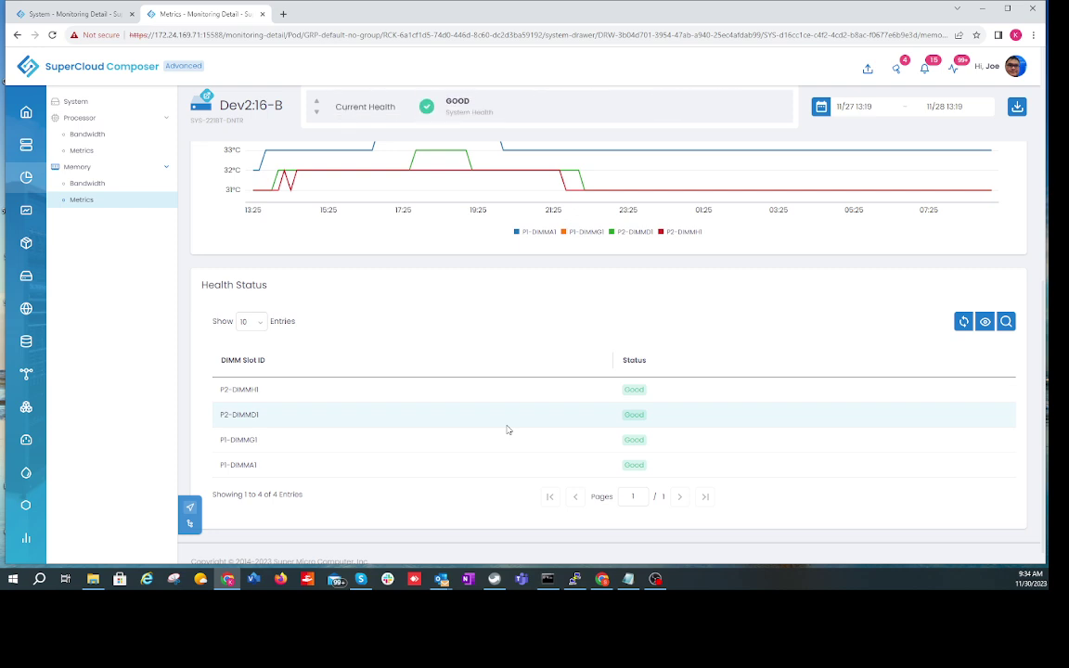
{"action": "scroll", "coordinate": [508, 429], "scroll_direction": "up", "scroll_amount": 1}
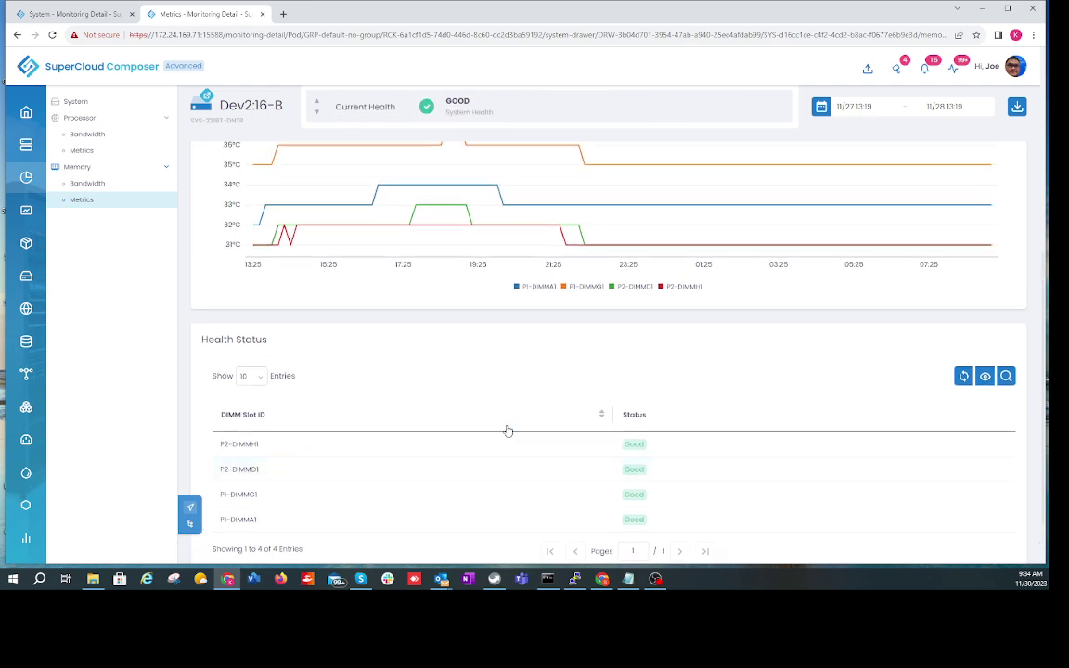
Step: Open the monitoring detail of drawer 16 under Dev2 and review its status and system performance charts
{"action": "left_click", "coordinate": [190, 524]}
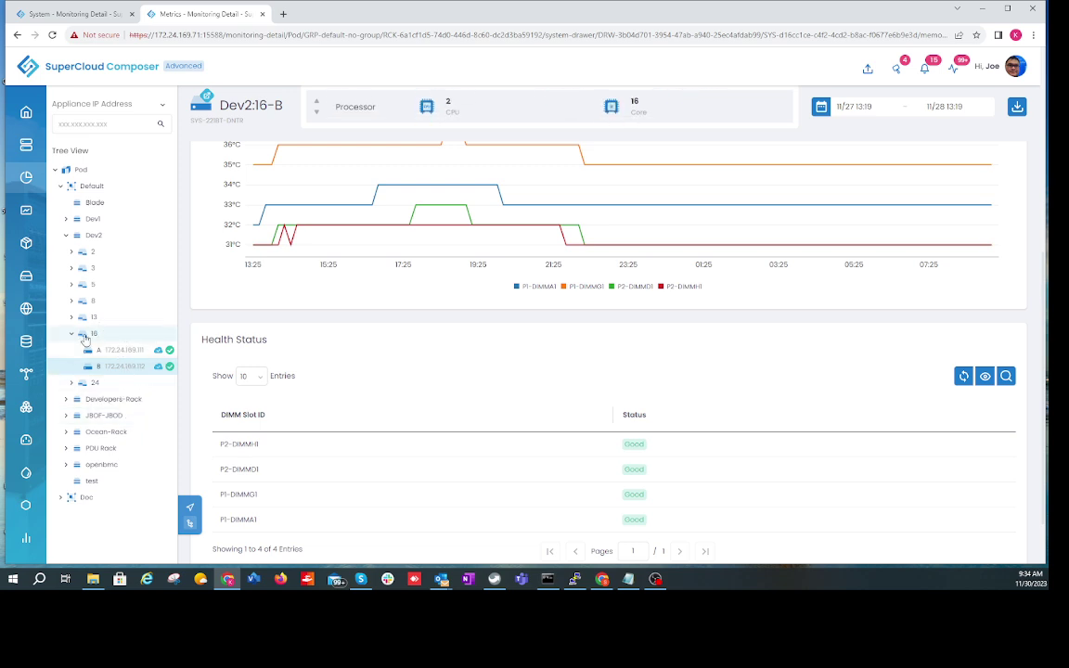
{"action": "left_click", "coordinate": [85, 336]}
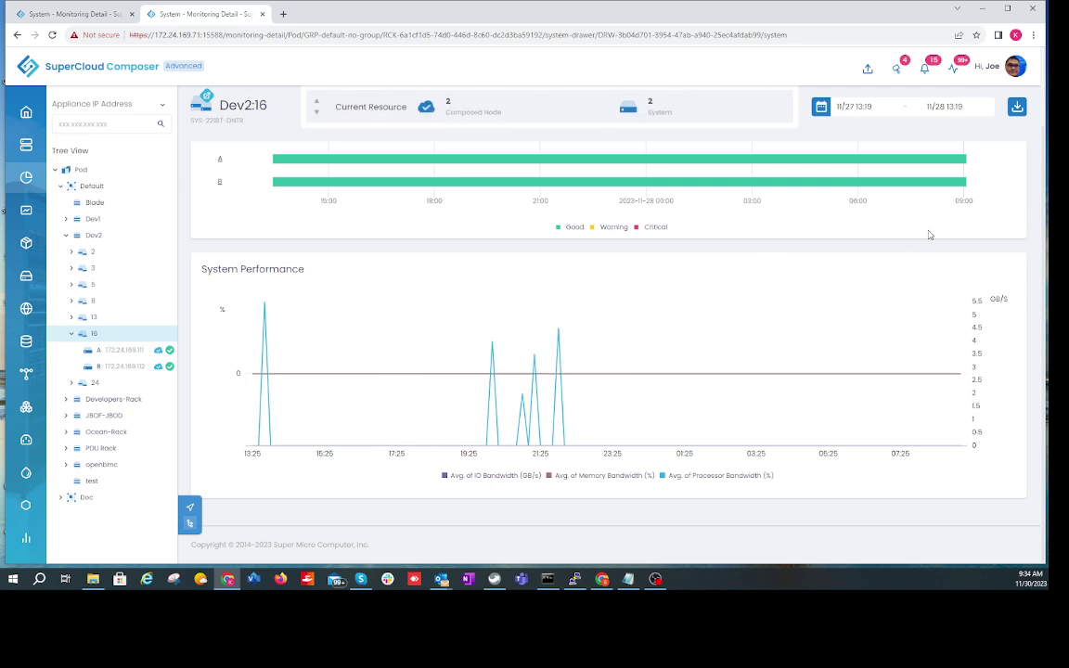
{"action": "scroll", "coordinate": [899, 226], "scroll_direction": "up", "scroll_amount": 2}
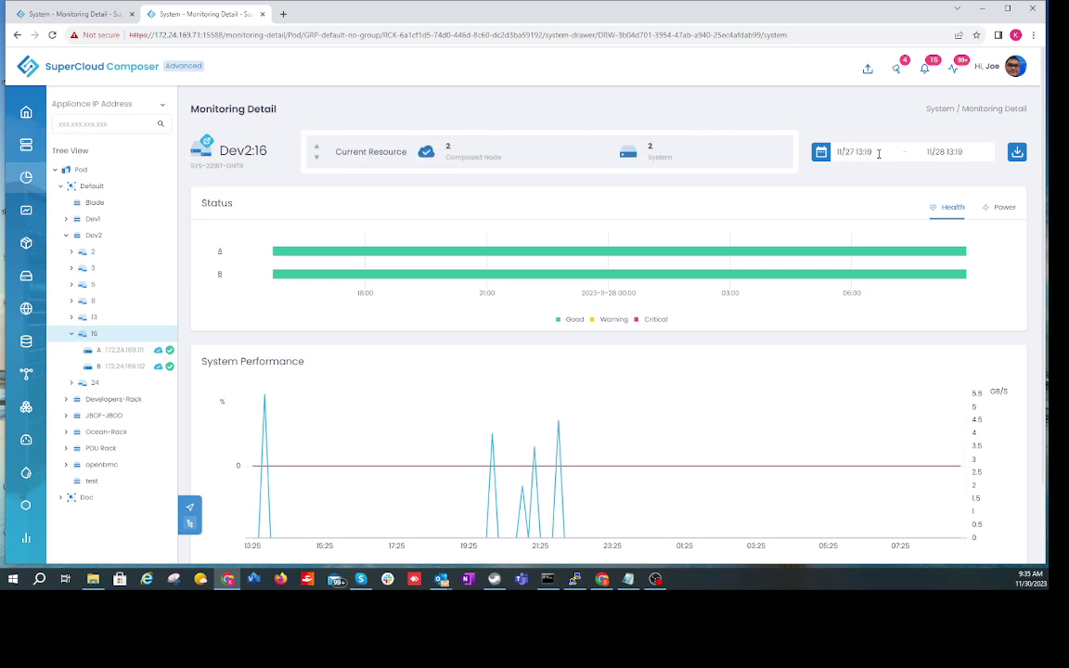
Step: Examine the data dump options for Dev2:16 and for all appliances within it, and close them without submitting
{"action": "left_click", "coordinate": [1017, 151]}
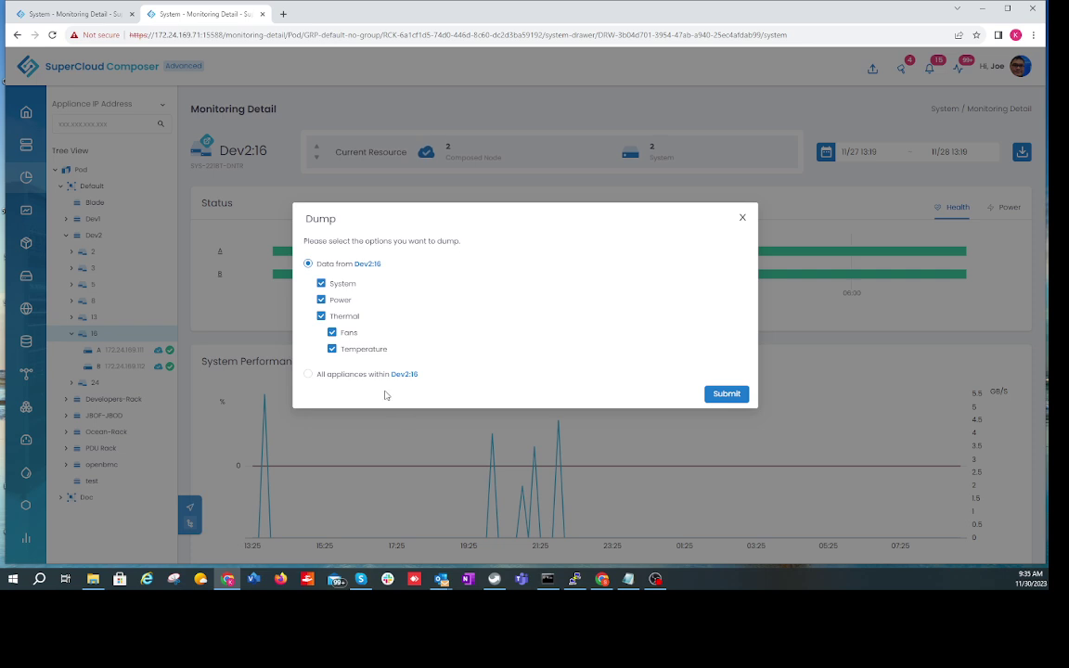
{"action": "left_click", "coordinate": [307, 374]}
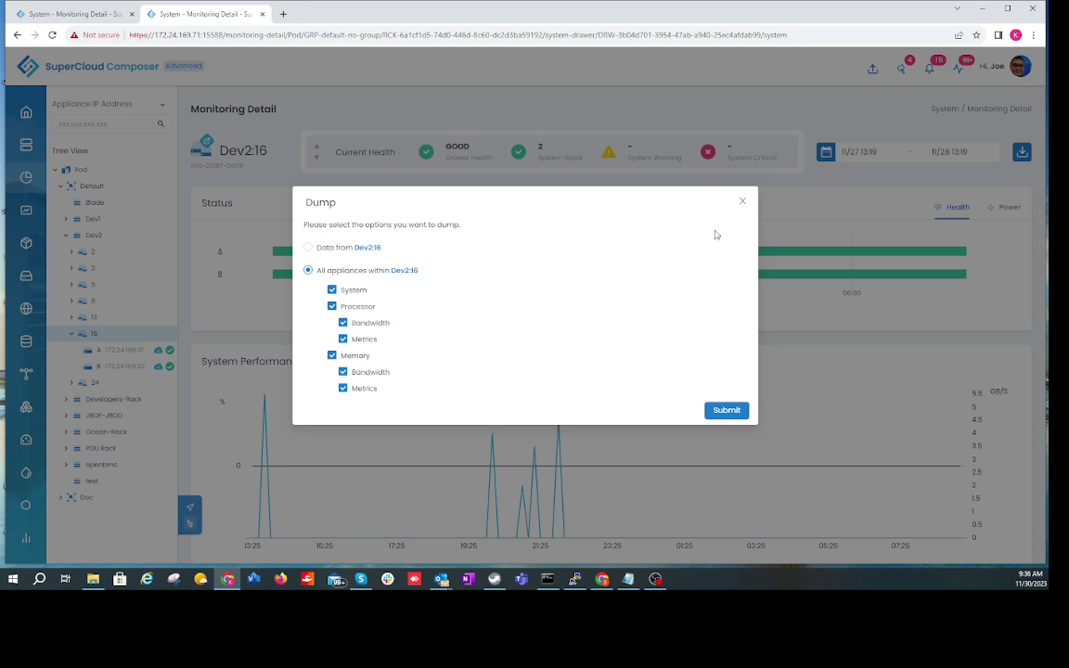
{"action": "left_click", "coordinate": [742, 201]}
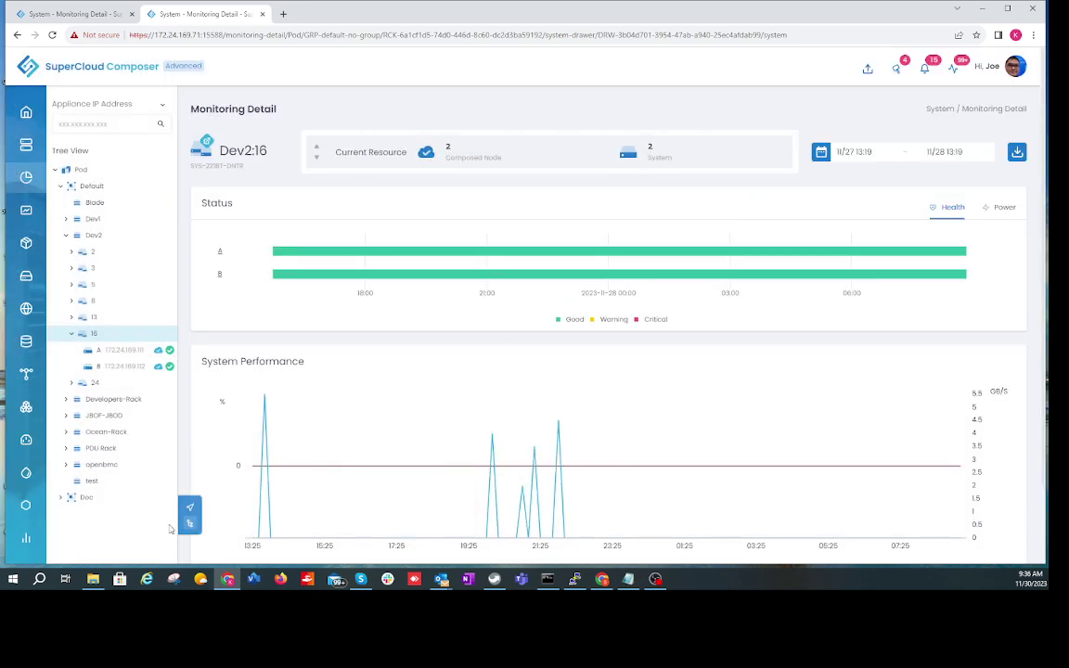
Step: Open drawer Dev2:16's power monitoring and review the power supply status, output supply and consumed watt charts
{"action": "left_click", "coordinate": [189, 507]}
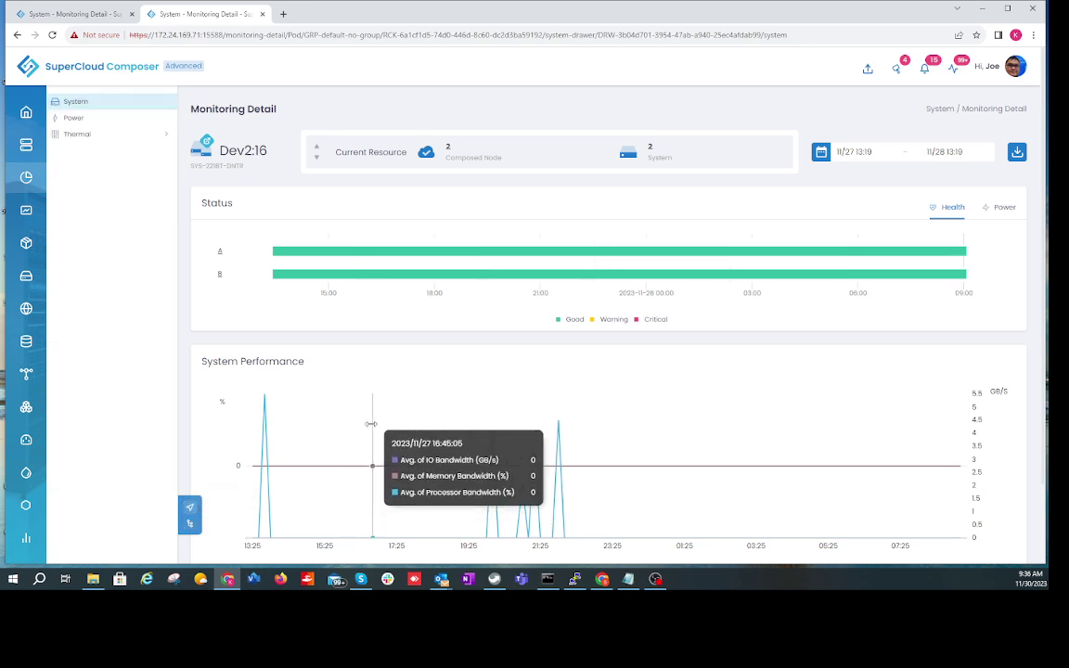
{"action": "left_click", "coordinate": [101, 120]}
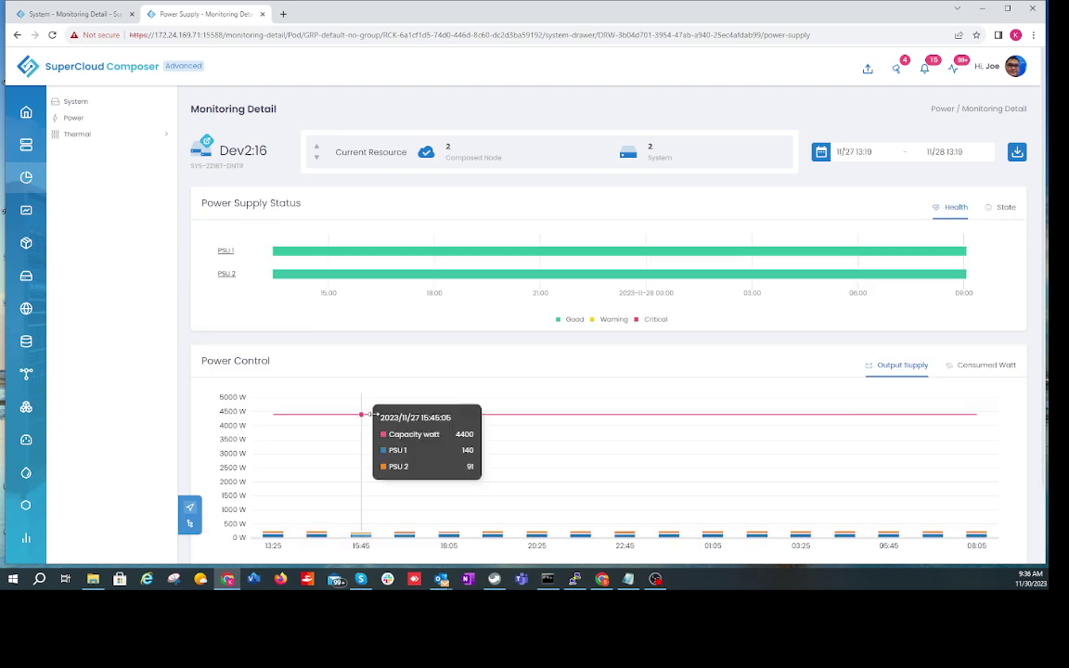
{"action": "mouse_move", "coordinate": [397, 451]}
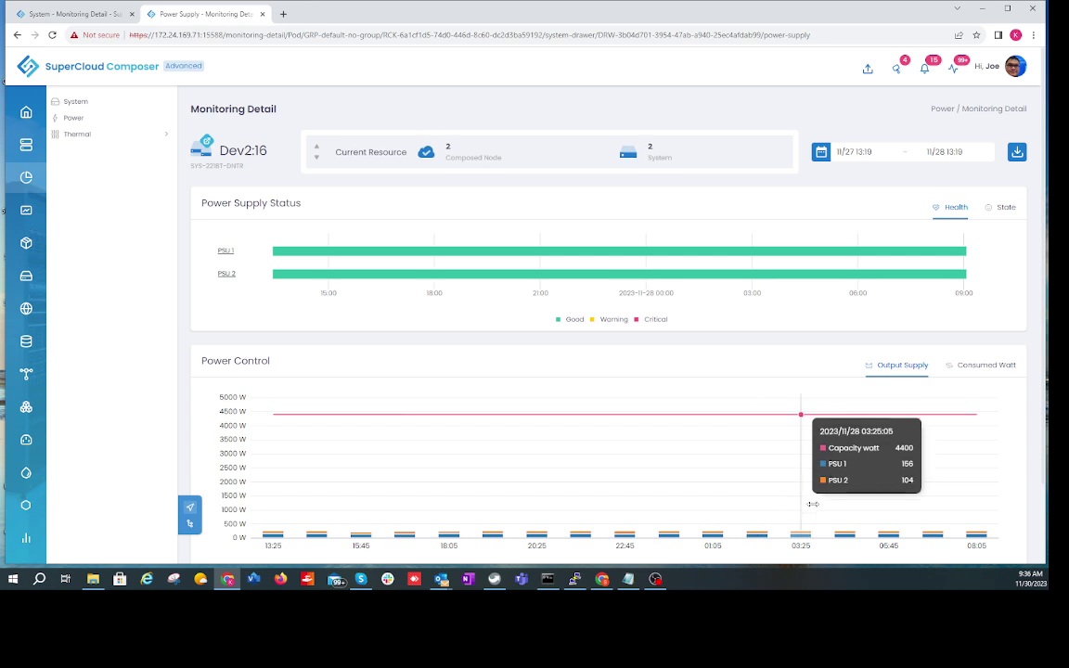
{"action": "left_click", "coordinate": [985, 367]}
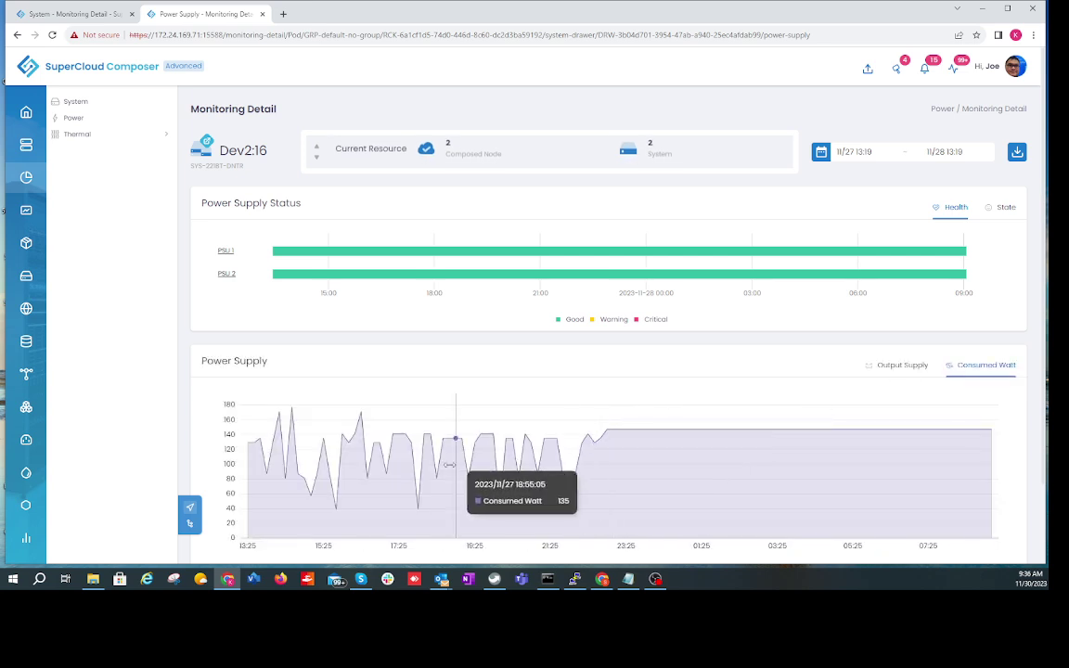
{"action": "scroll", "coordinate": [369, 458], "scroll_direction": "down", "scroll_amount": 1}
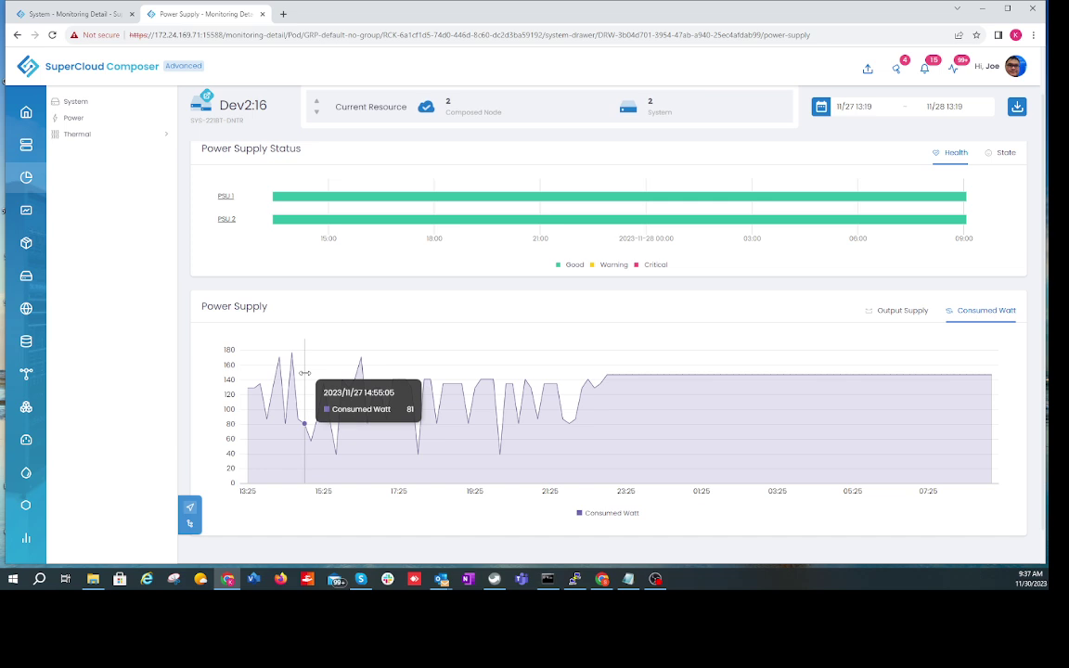
Step: Review drawer Dev2:16's thermal monitoring, covering fan status and fan speed, and open its temperature chart
{"action": "left_click", "coordinate": [82, 135]}
{"action": "left_click", "coordinate": [67, 150]}
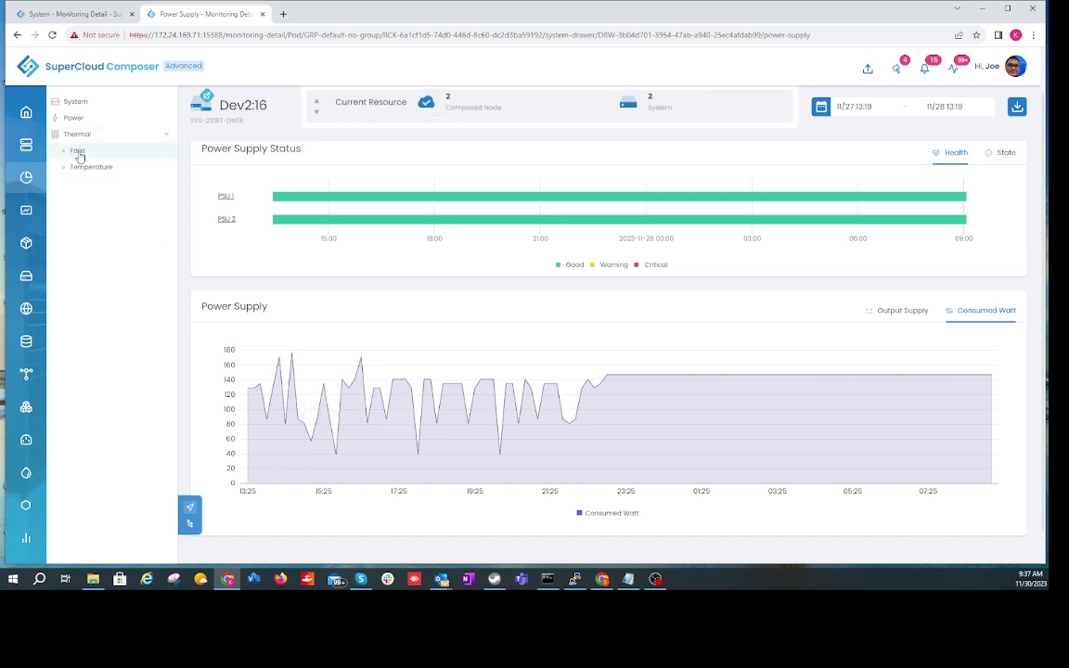
{"action": "scroll", "coordinate": [97, 194], "scroll_direction": "down", "scroll_amount": 1}
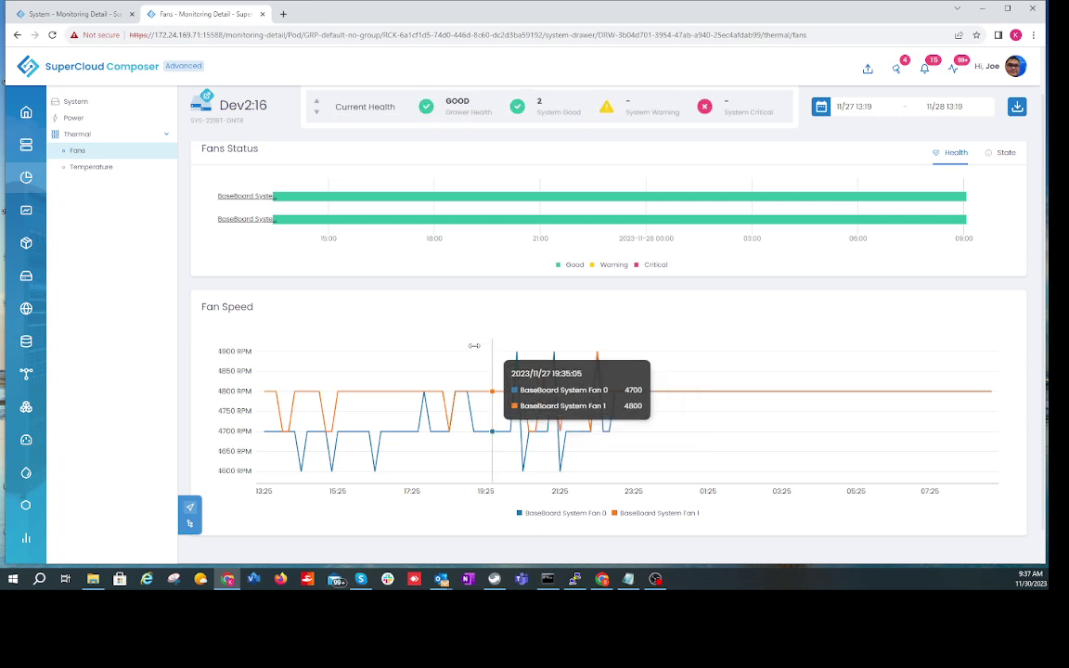
{"action": "scroll", "coordinate": [405, 295], "scroll_direction": "up", "scroll_amount": 1}
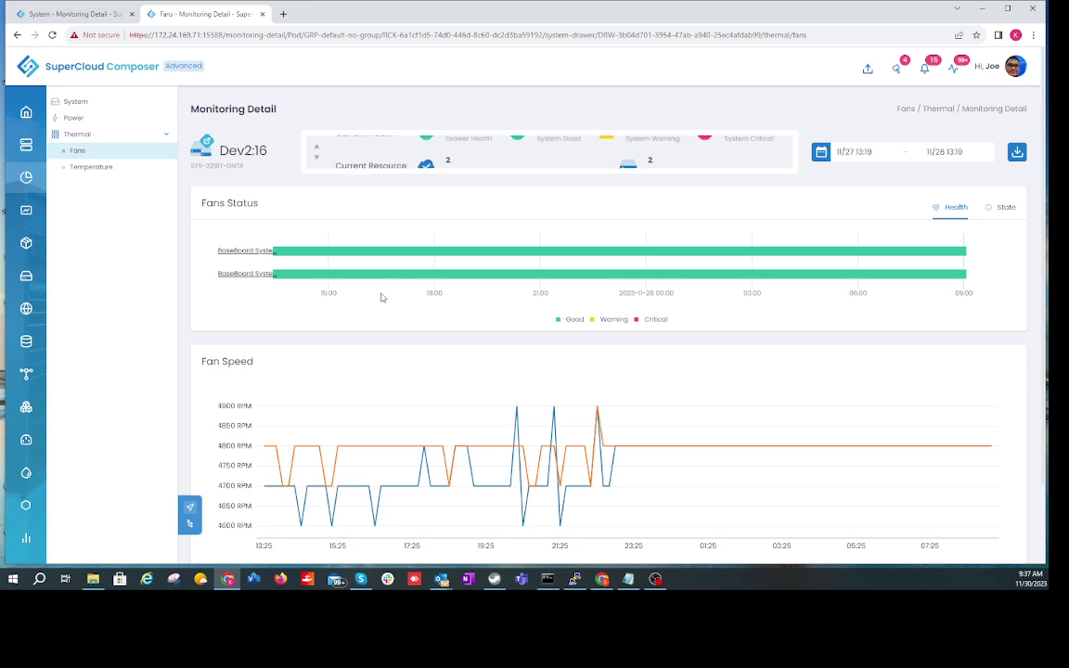
{"action": "left_click", "coordinate": [89, 170]}
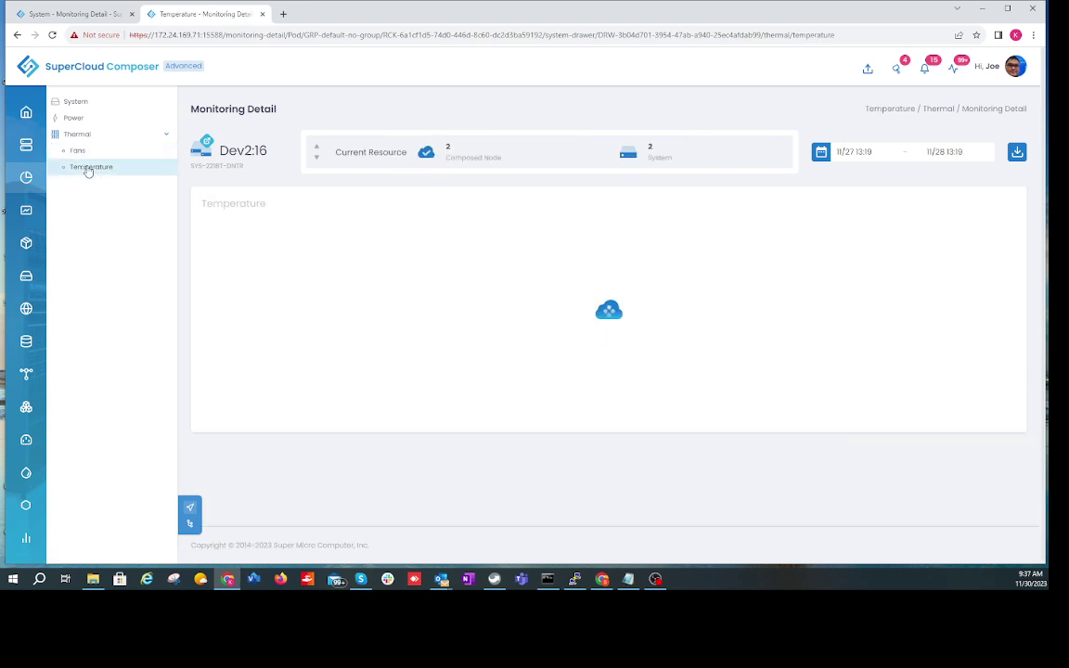